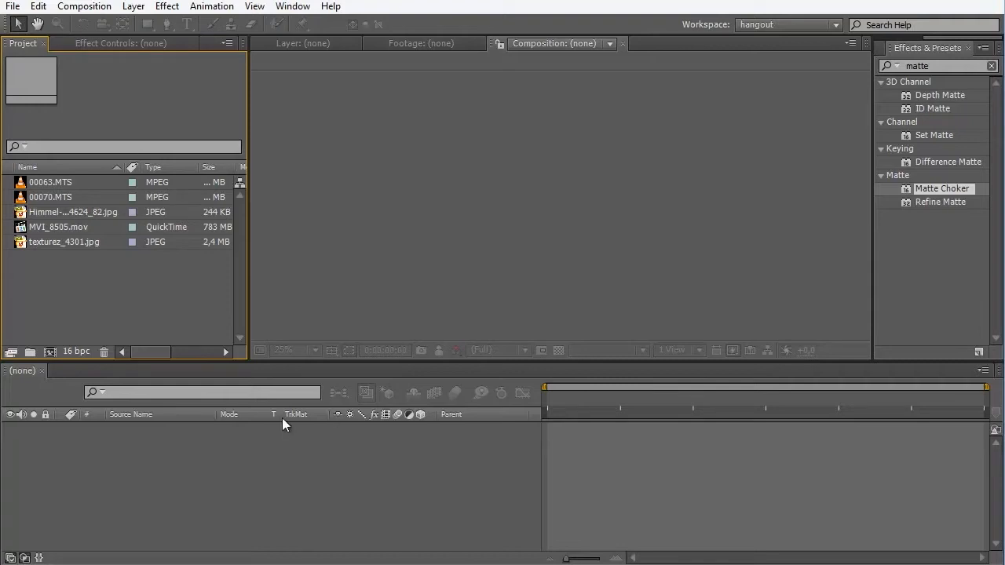
- Create a composition from the MVI_8505.mov footage and fit the frame to the viewer
click(60, 200)
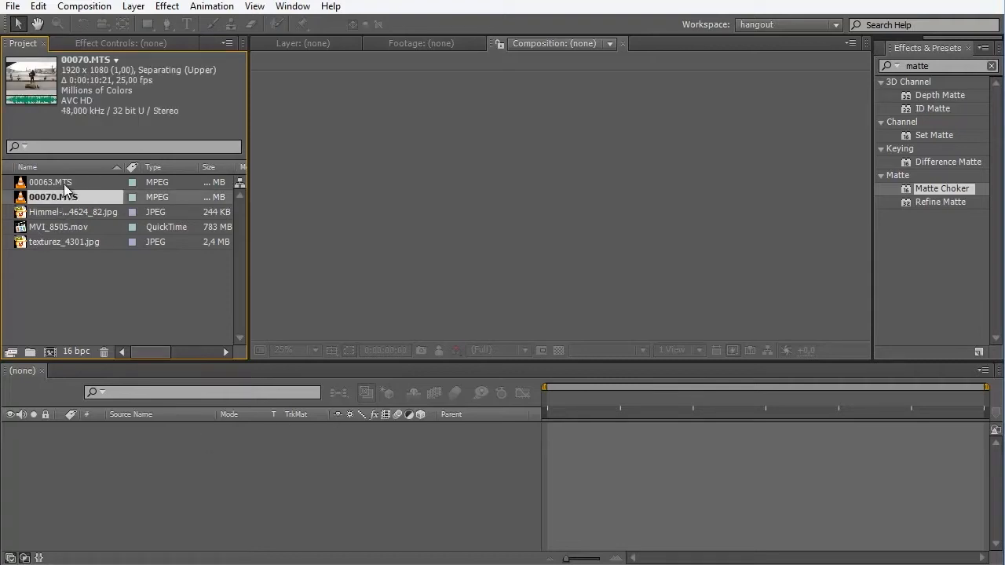
key(Up)
click(76, 223)
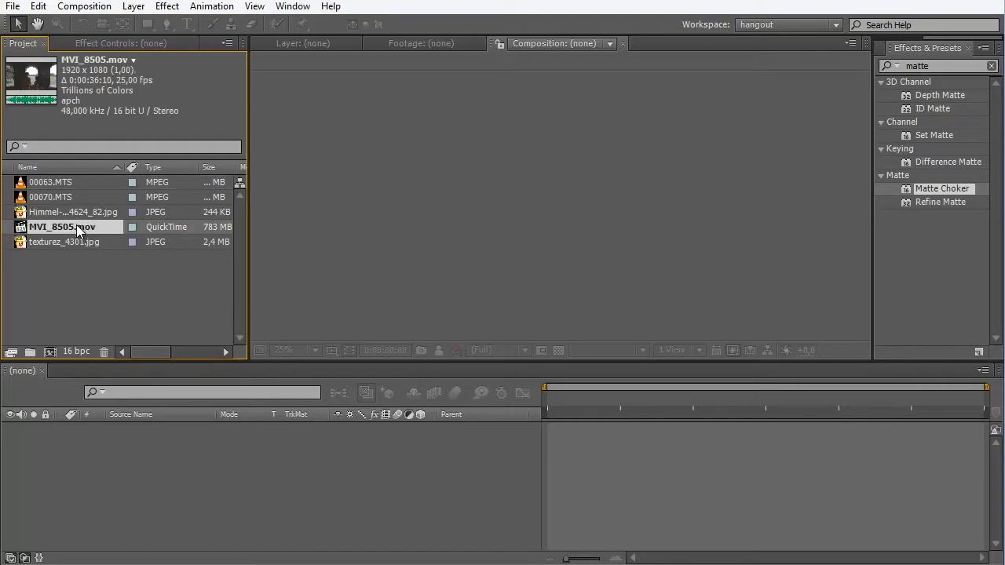
drag(73, 224, 50, 352)
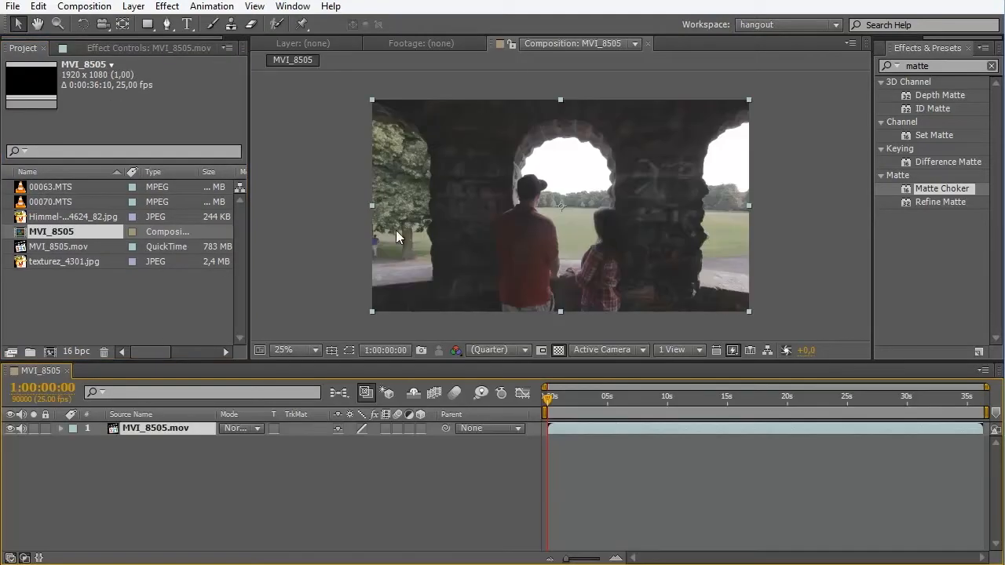
click(315, 350)
click(301, 367)
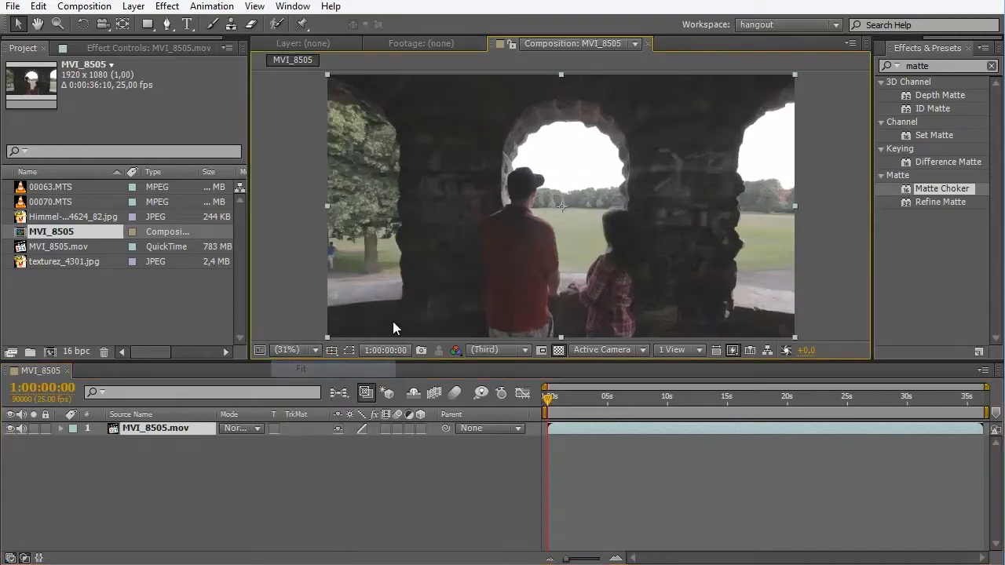
- Examine the white sky and the stone arch edges in the footage, clearing the effects search along the way
scroll(558, 254, up, 6)
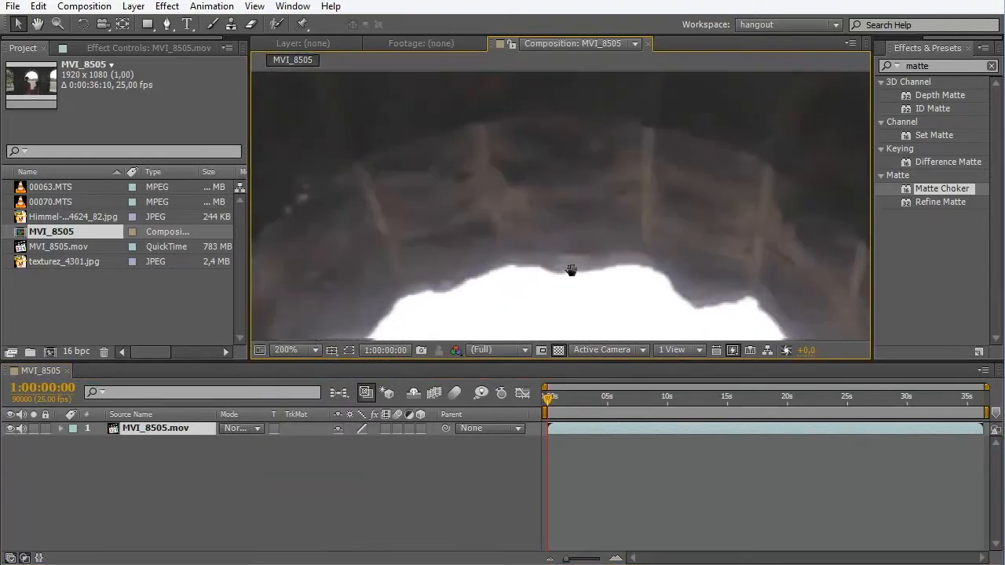
scroll(572, 270, down, 4)
drag(760, 249, 649, 197)
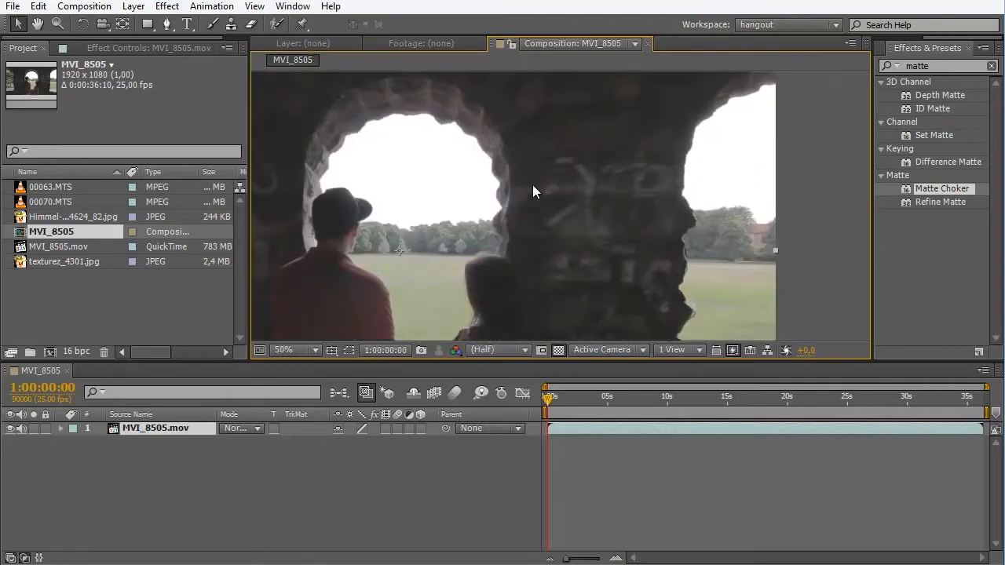
drag(486, 179, 587, 144)
scroll(576, 160, down, 2)
scroll(566, 239, up, 2)
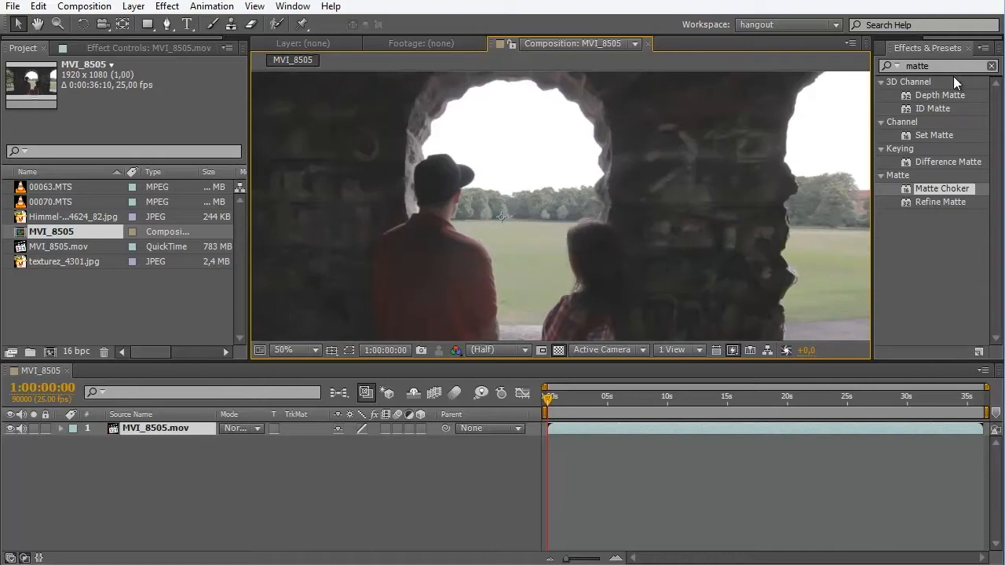
click(992, 66)
scroll(549, 183, down, 2)
drag(549, 183, 581, 179)
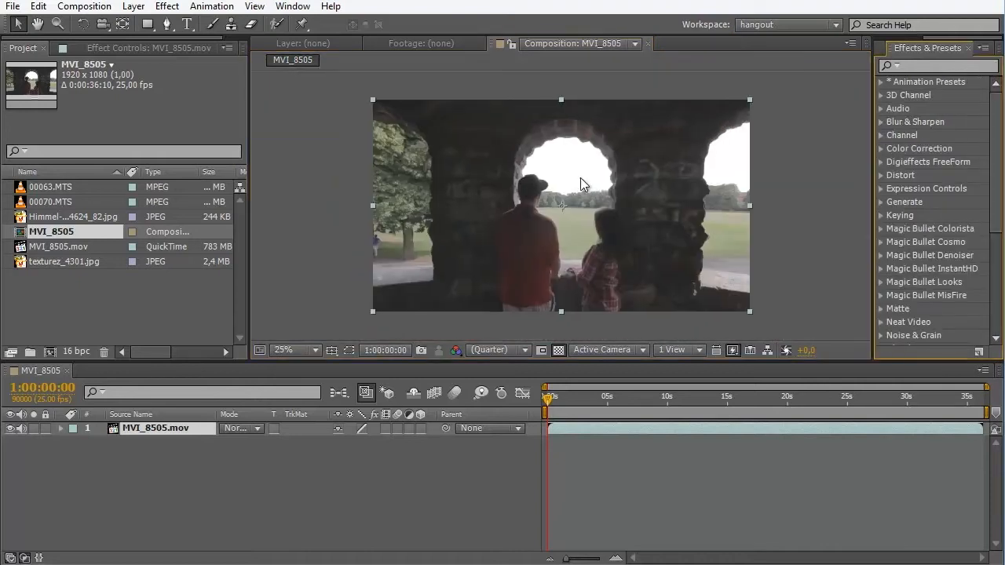
drag(582, 399, 441, 421)
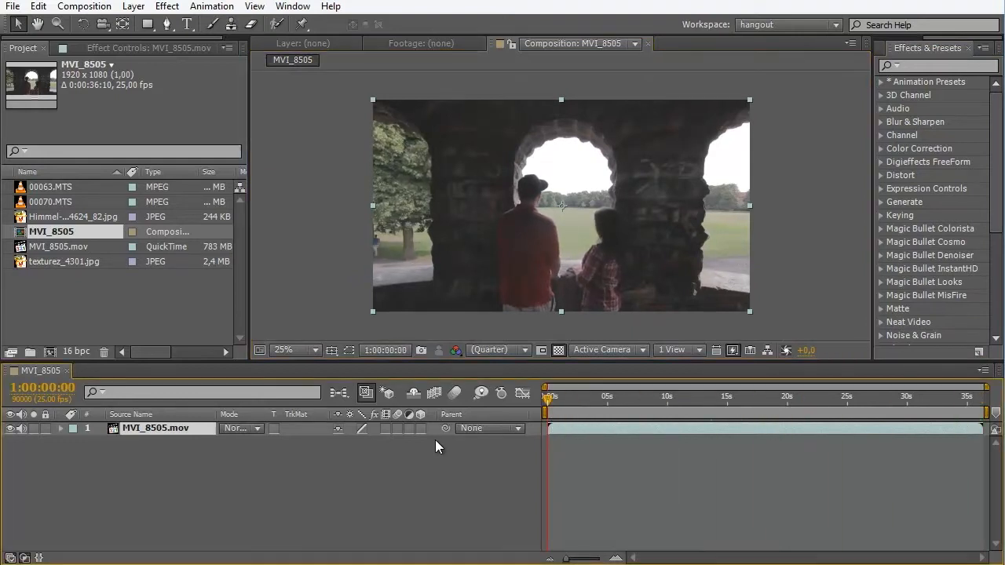
click(422, 505)
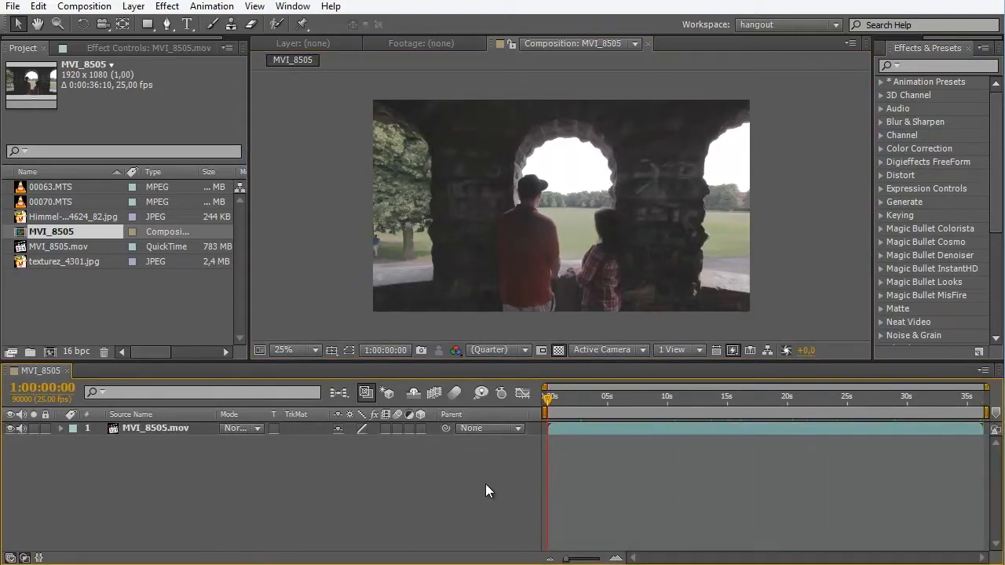
- Duplicate the MVI_8505.mov layer and apply the Colorama effect to the upper copy
click(166, 429)
key(ctrl+d)
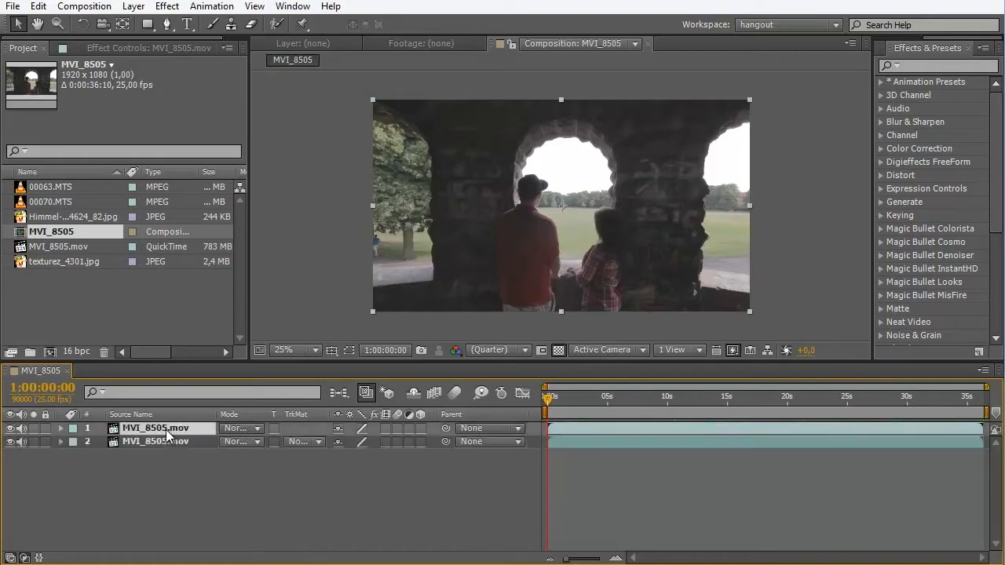
click(927, 81)
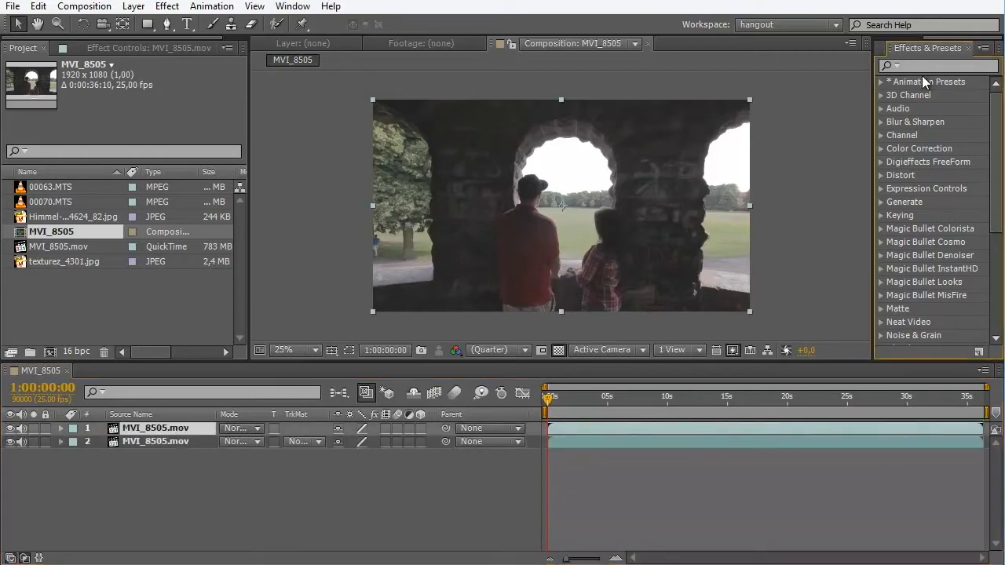
key(y)
click(968, 68)
text(colorm)
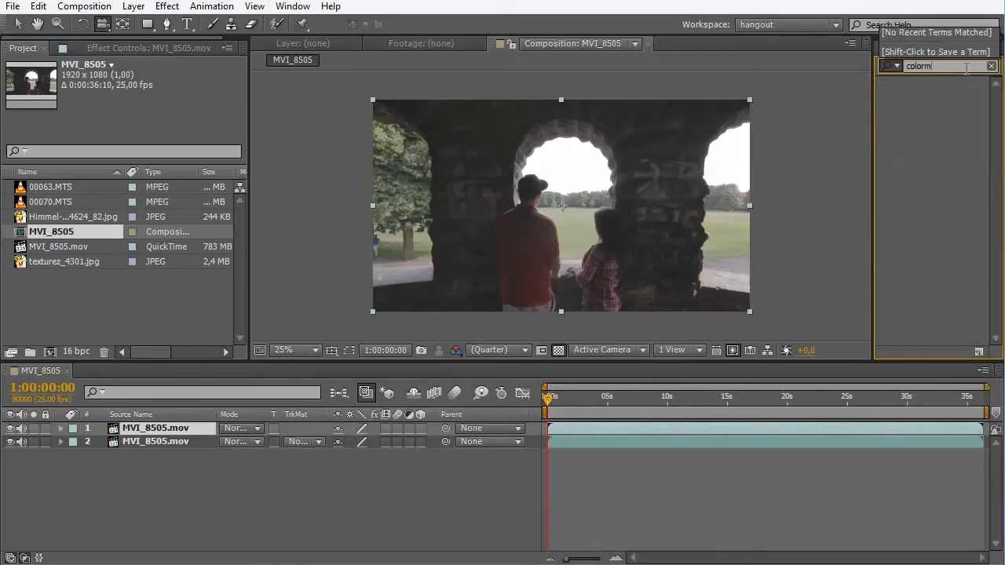
key(BackSpace)
key(BackSpace)
text(rama)
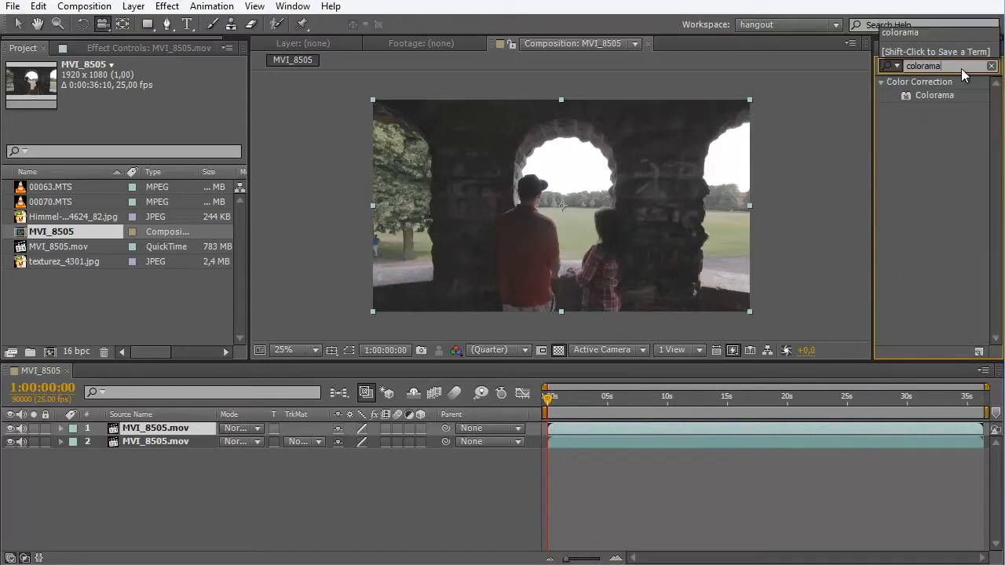
drag(936, 96, 175, 428)
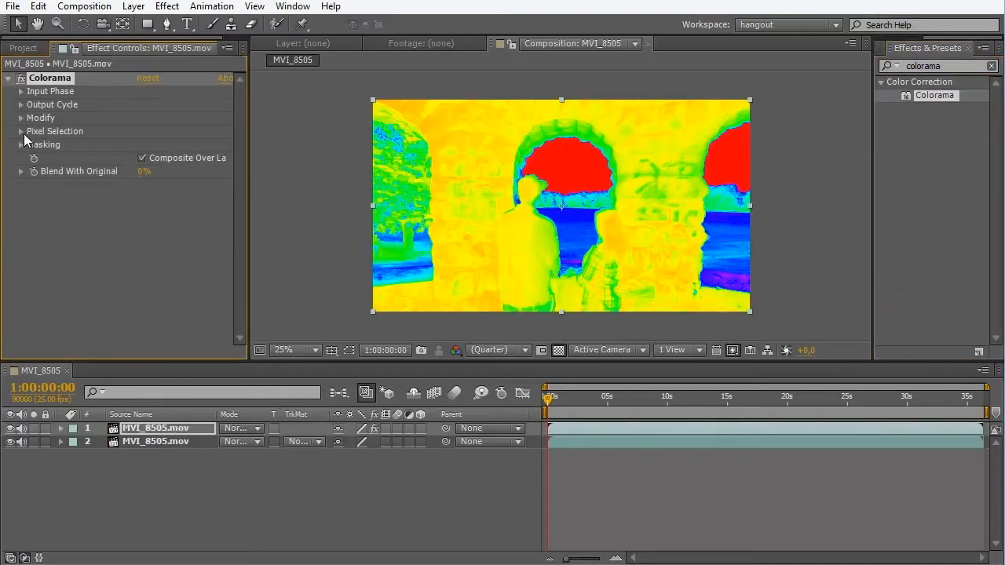
- Set Colorama's Output Cycle preset palette to Ramp Grey
click(21, 104)
click(21, 105)
click(21, 104)
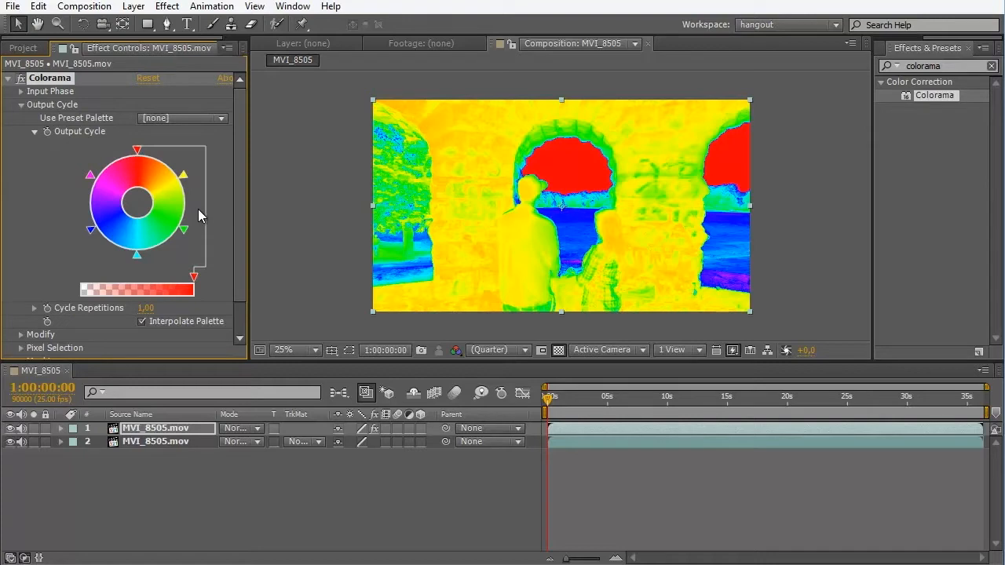
click(198, 114)
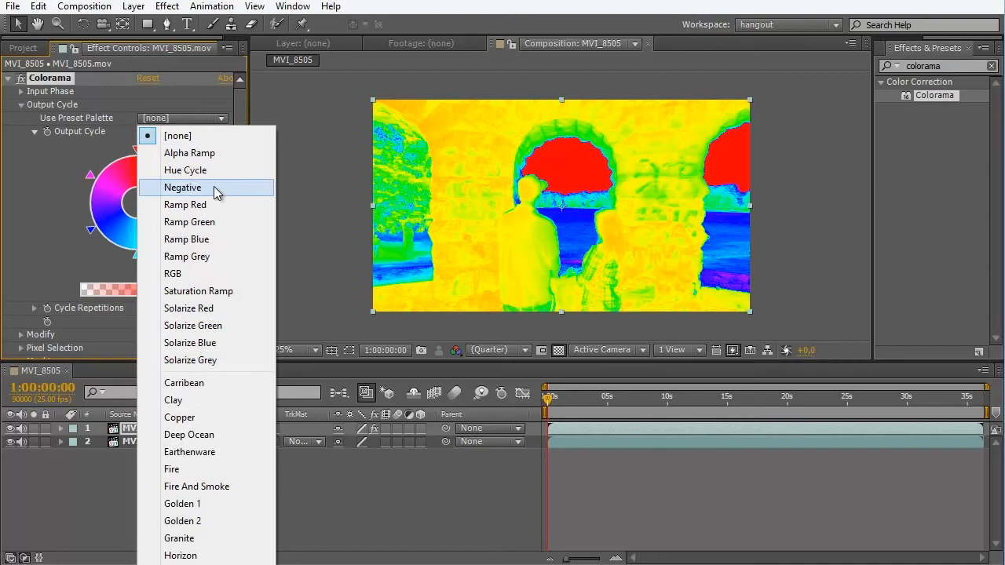
click(222, 257)
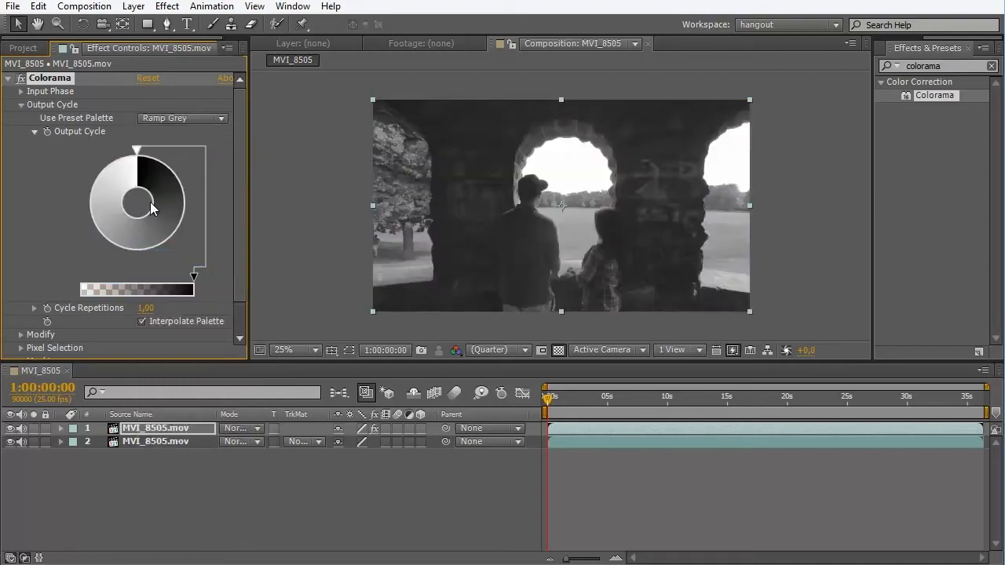
- Add a black colour stop on the grey part of Colorama's Output Cycle wheel to isolate the sky
double_click(99, 220)
click(19, 191)
click(34, 256)
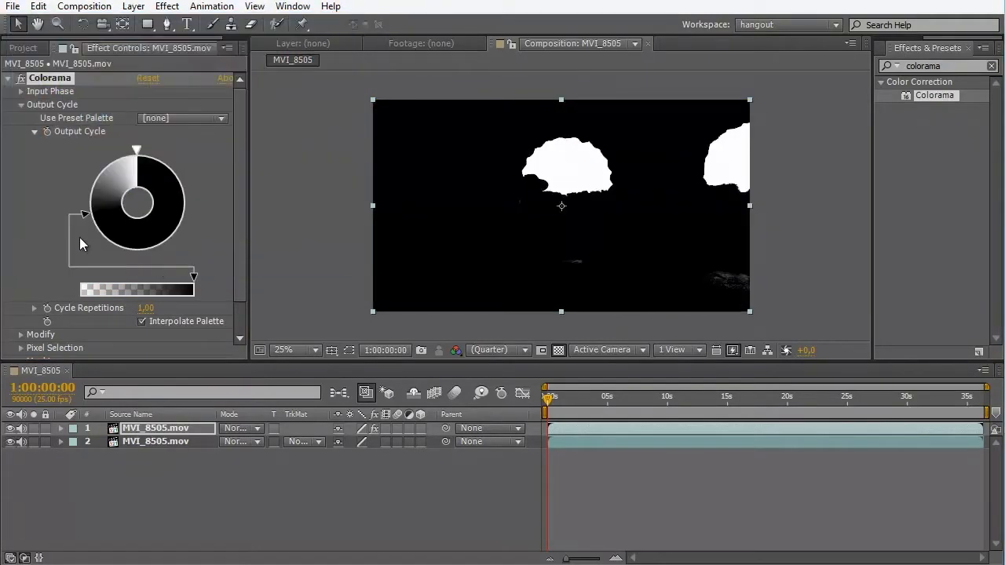
- Adjust the black stop's position along the Output Cycle wheel for a softer matte edge around the sky, checking the arch edge closely
mouse_move(86, 216)
mouse_down()
mouse_move(86, 228)
mouse_move(89, 177)
mouse_move(107, 159)
mouse_move(120, 240)
mouse_move(192, 238)
mouse_move(108, 216)
mouse_move(106, 202)
mouse_move(129, 214)
mouse_move(123, 150)
mouse_move(113, 160)
mouse_up()
scroll(594, 137, up, 2)
scroll(593, 136, up, 6)
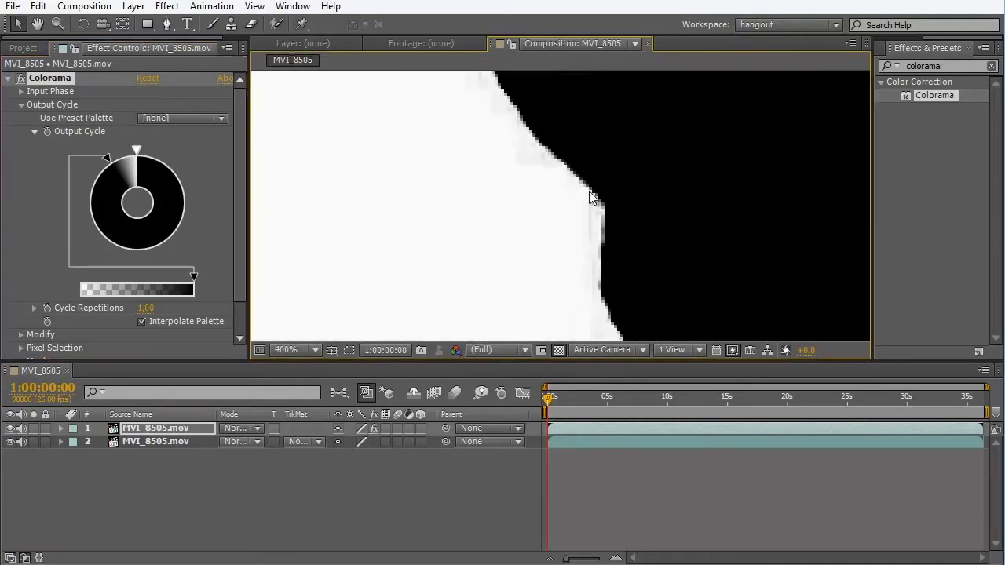
drag(105, 157, 98, 243)
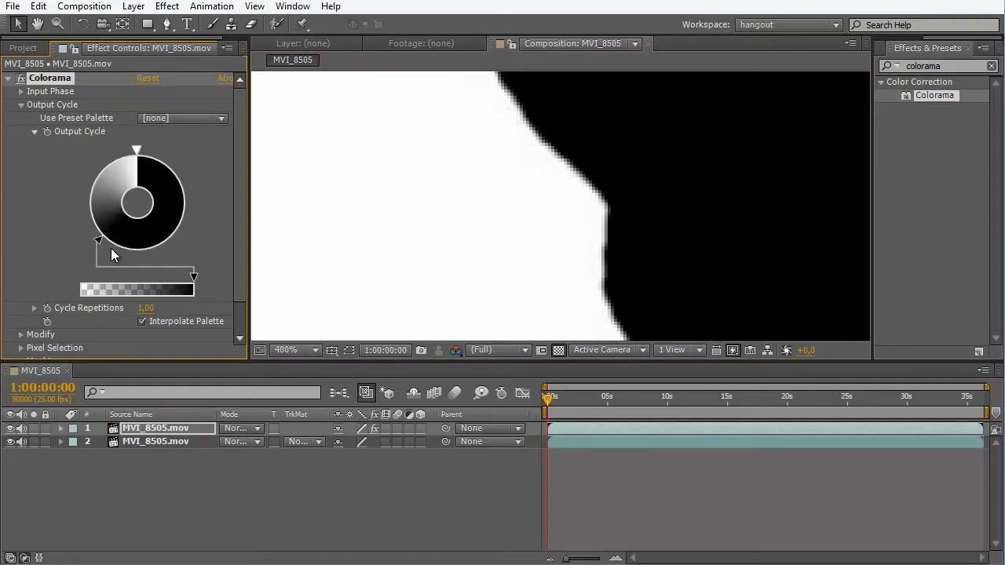
scroll(418, 194, down, 6)
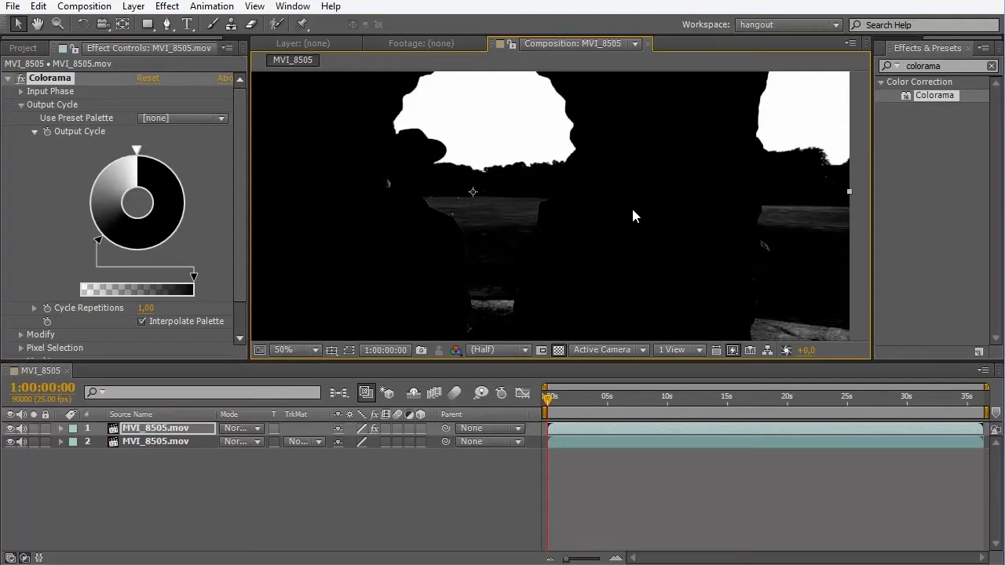
scroll(527, 184, down, 2)
- Create a light blue 1920 x 1080 solid and place it directly beneath the Colorama copy of the clip
click(195, 505)
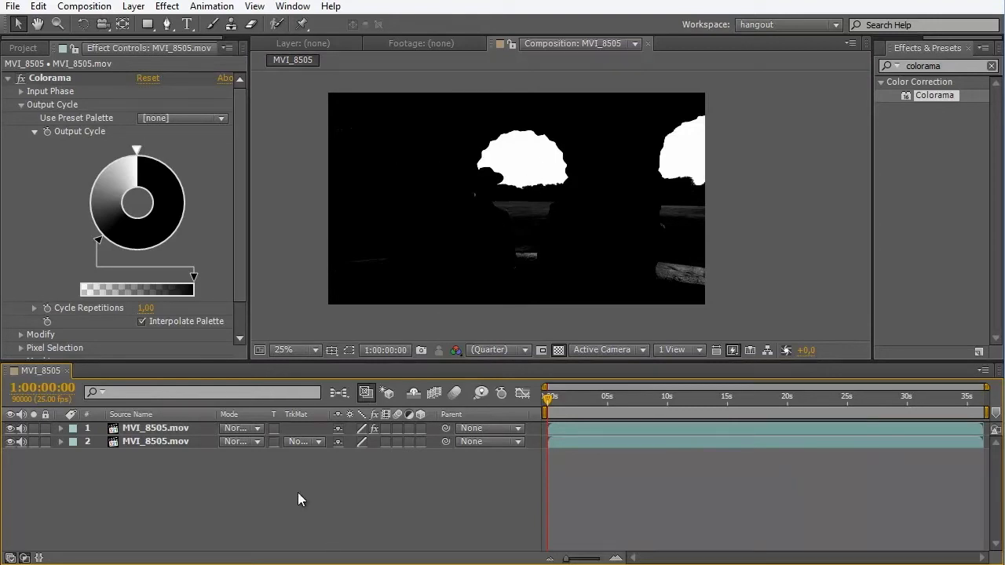
key(ctrl+y)
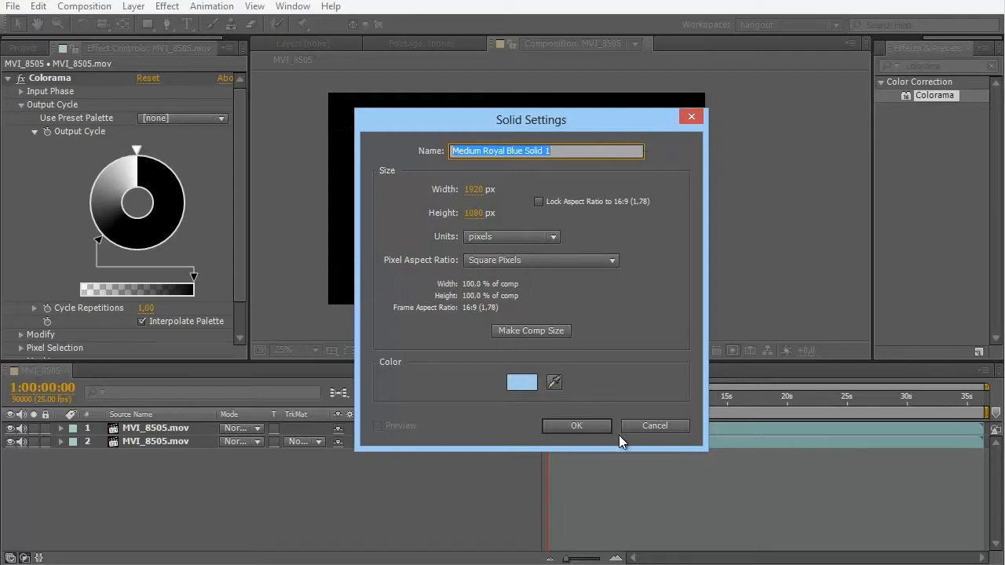
key(Return)
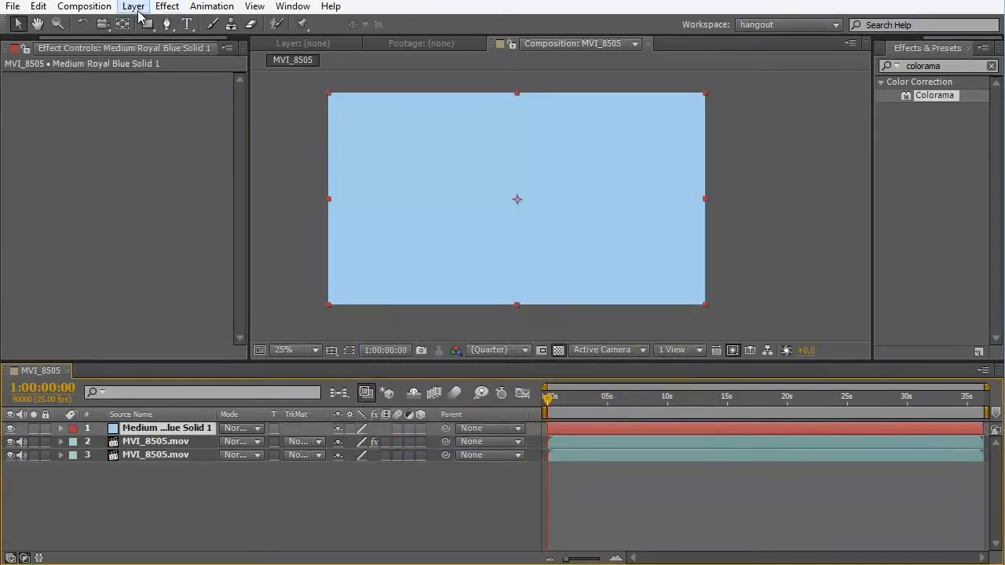
click(139, 10)
mouse_move(369, 24)
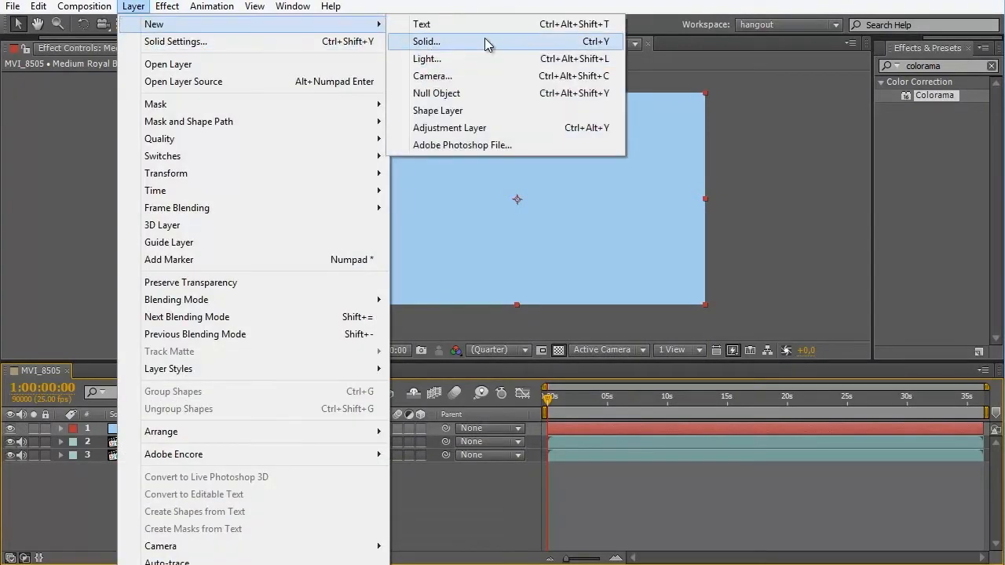
click(482, 497)
drag(184, 433, 193, 449)
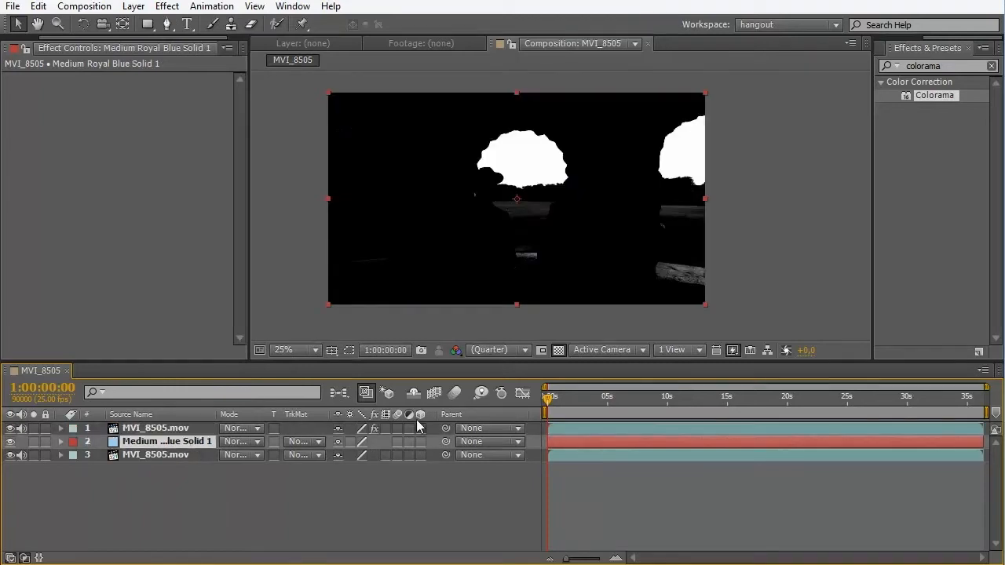
- Widen the track matte column and set the blue solid to use the Colorama clip as a Luma Matte
drag(325, 413, 350, 414)
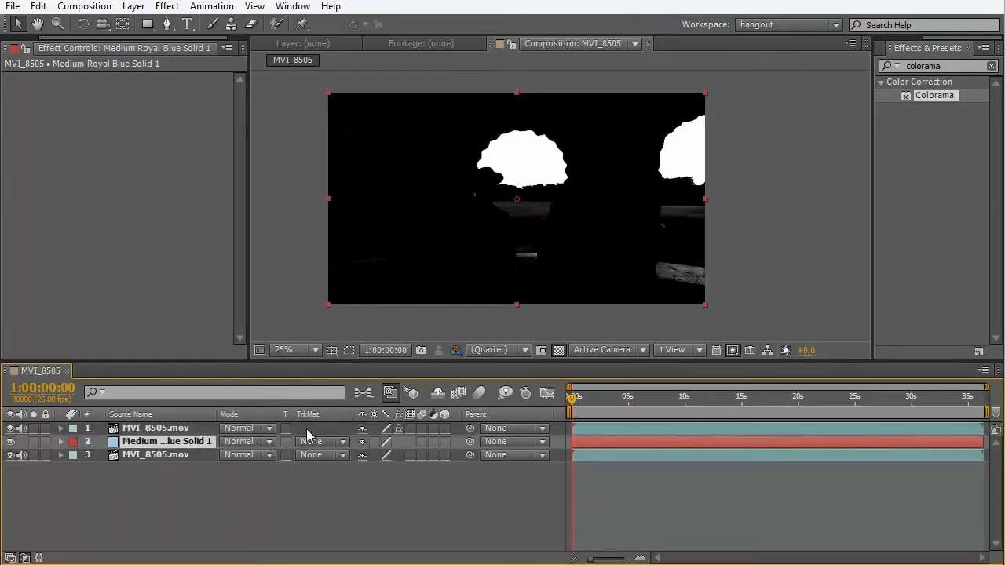
click(25, 559)
click(25, 559)
click(10, 559)
click(11, 559)
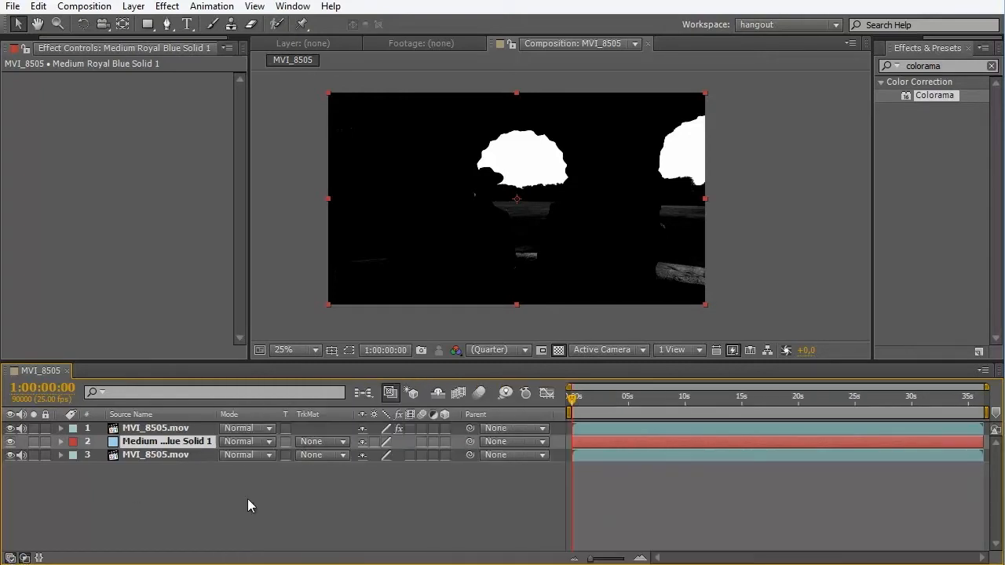
click(342, 441)
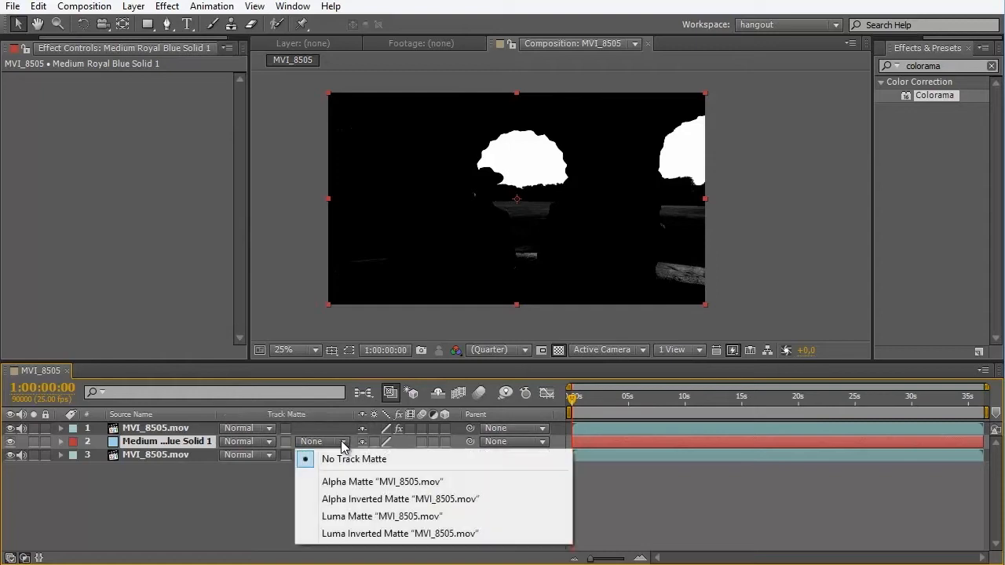
click(361, 516)
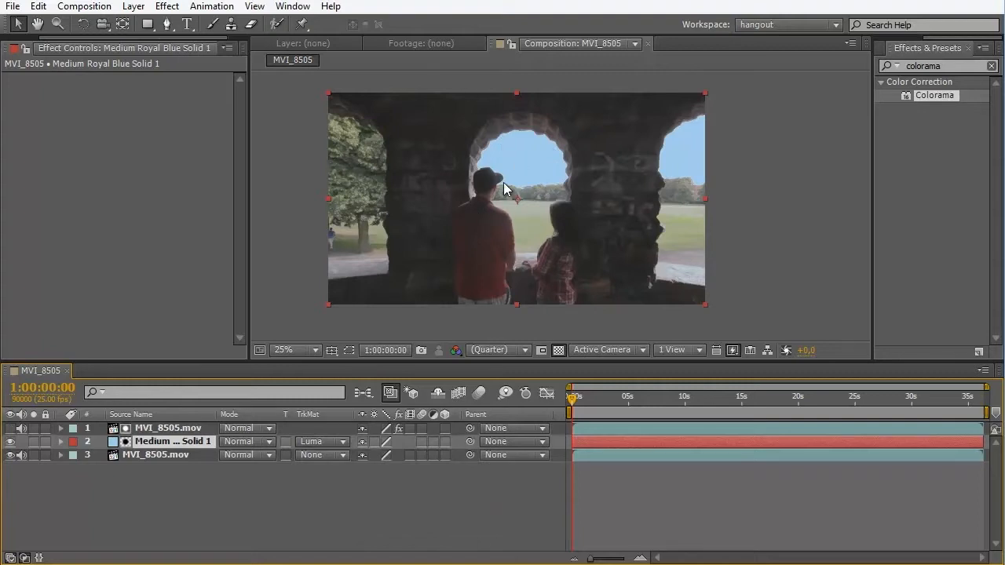
- Add texturez_4301.jpg directly beneath the Colorama layer and set its track matte to Luma Matte
scroll(508, 161, up, 4)
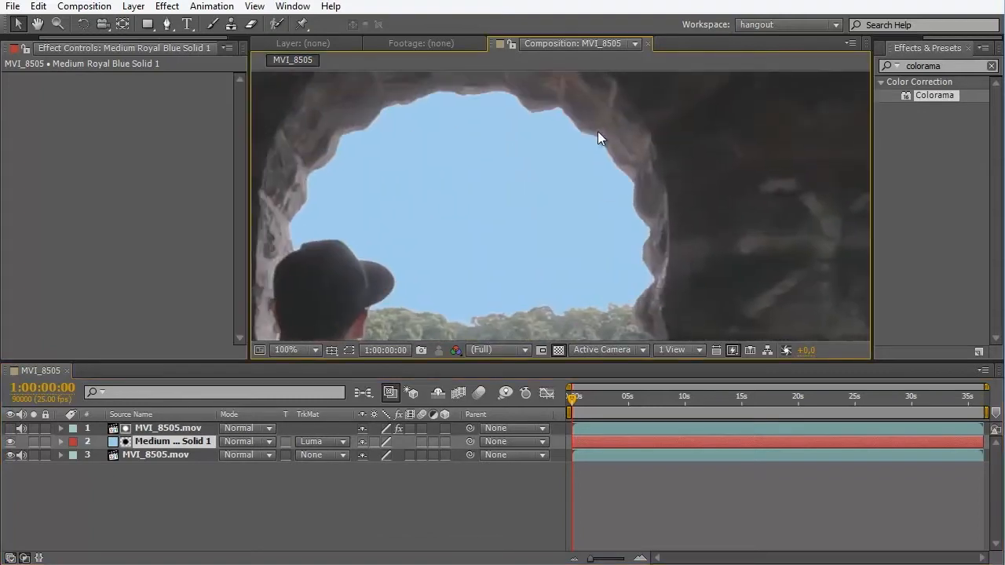
scroll(615, 201, down, 4)
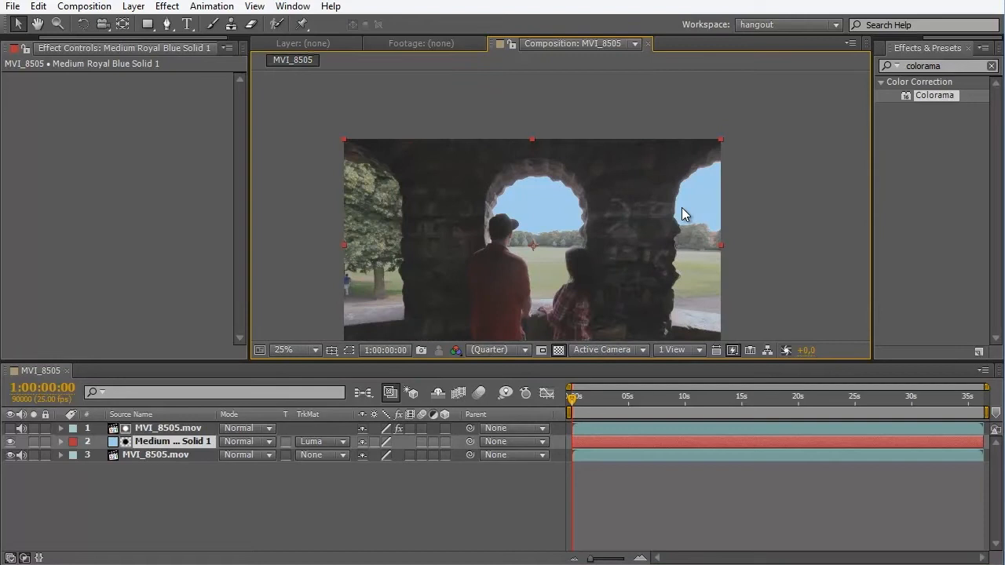
drag(659, 235, 639, 189)
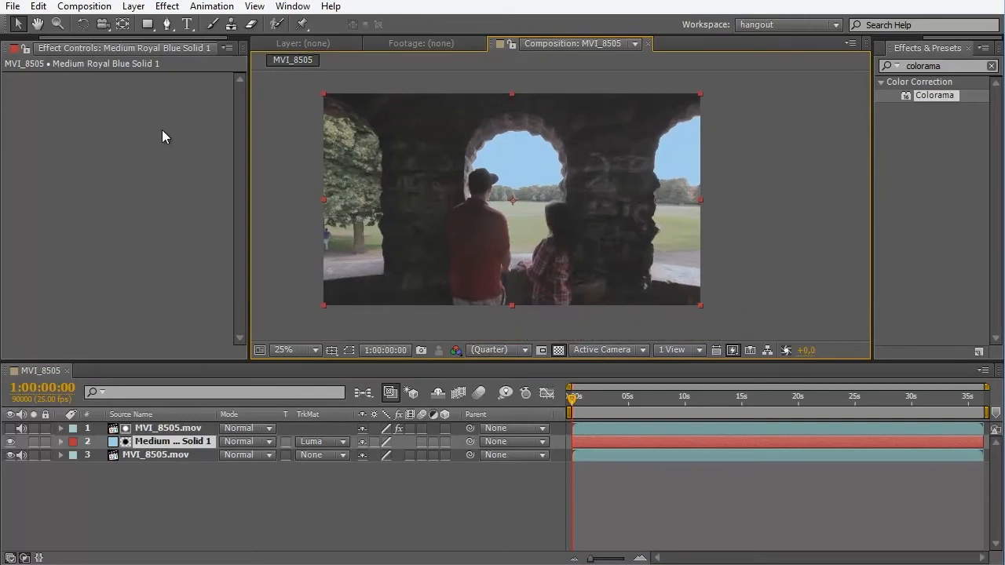
drag(167, 37, 114, 39)
click(30, 49)
drag(63, 277, 161, 440)
click(314, 442)
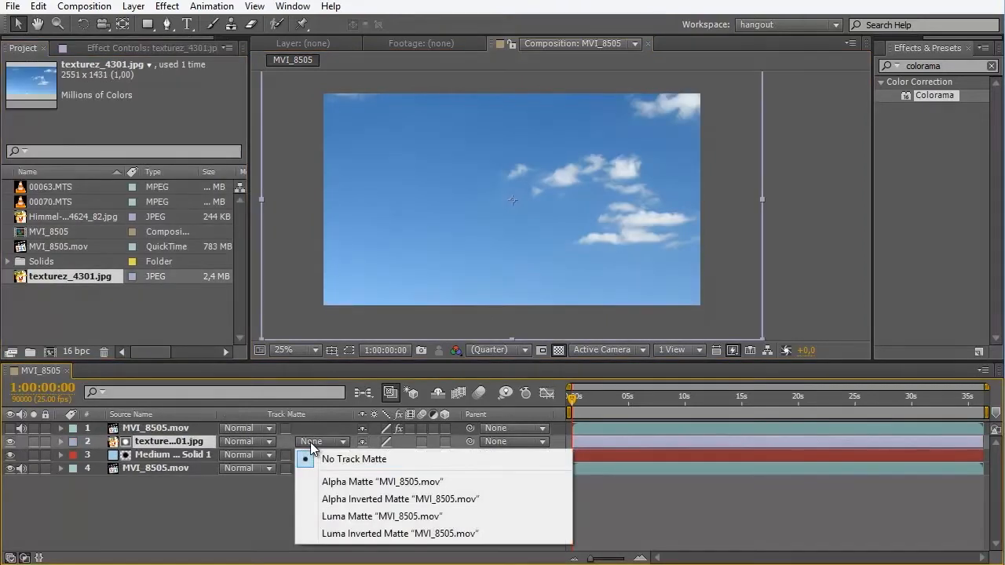
click(364, 519)
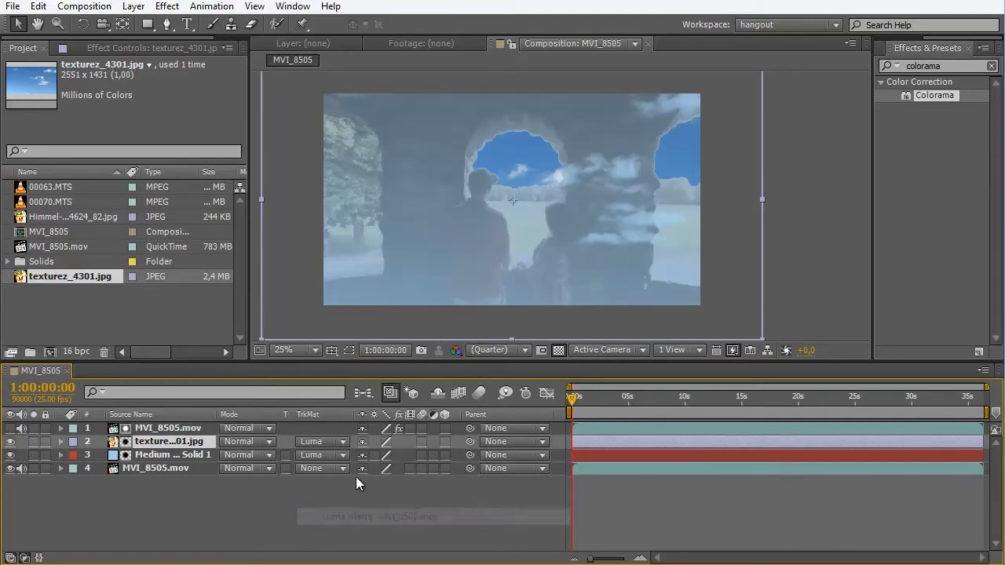
- Hide the blue solid, then scale down and reposition the texturez_4301.jpg sky so its clouds show through the arches
click(11, 455)
key(comma)
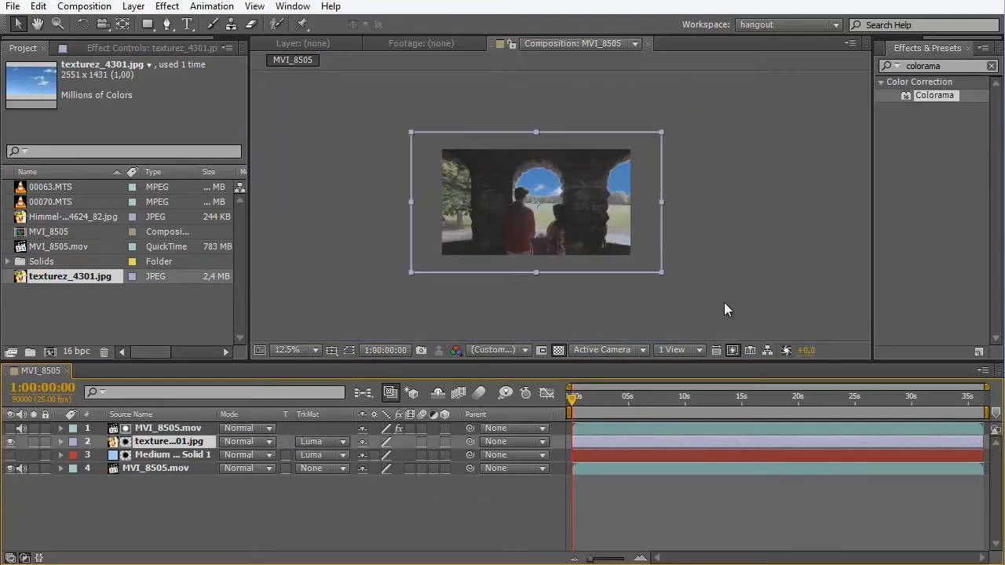
drag(660, 273, 637, 222)
scroll(546, 186, up, 2)
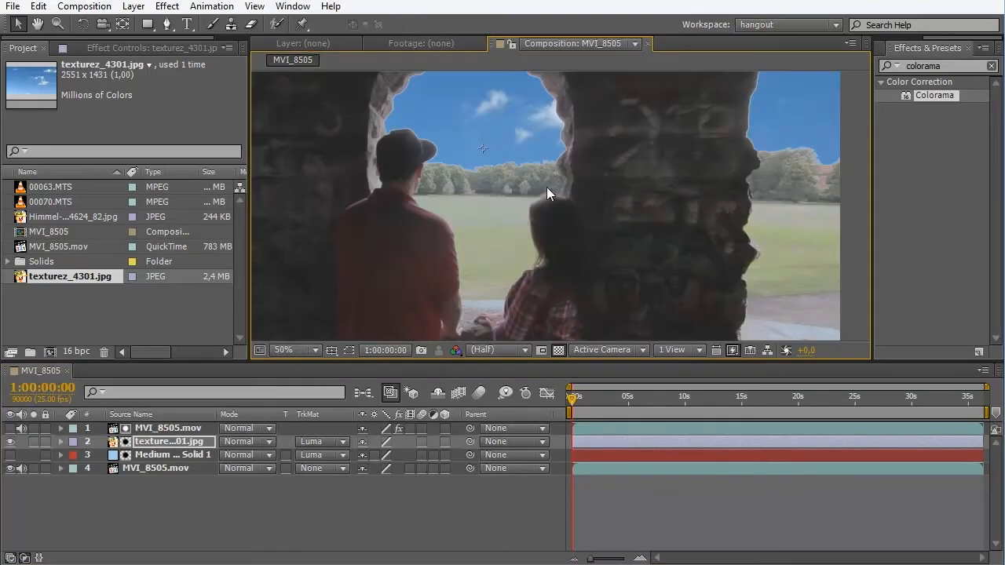
scroll(608, 185, down, 1)
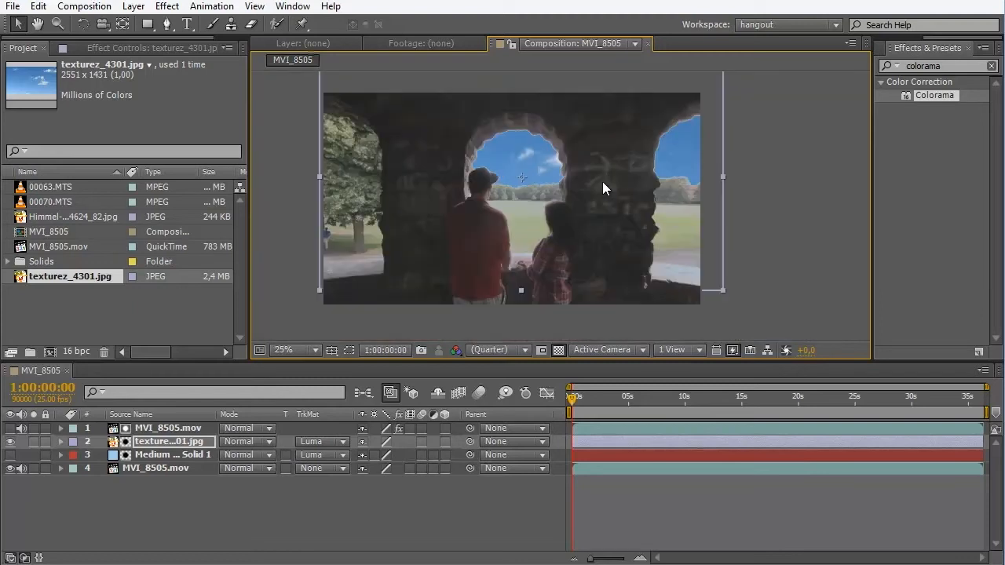
- Delete the texturez_4301.jpg layer and turn the blue solid's visibility back on
click(134, 443)
key(Delete)
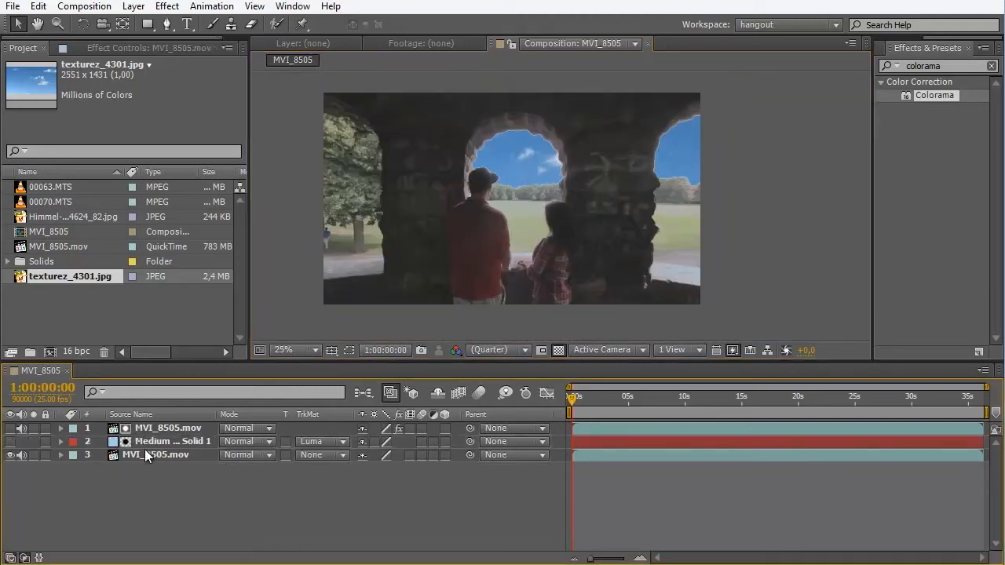
click(10, 442)
scroll(687, 161, down, 1)
scroll(588, 162, up, 1)
scroll(584, 146, down, 2)
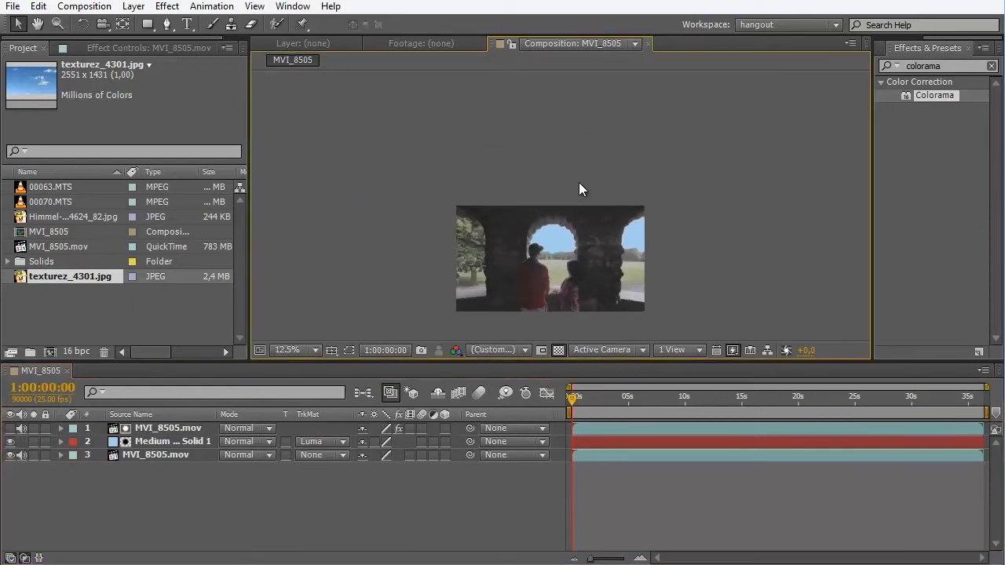
- Draw a wide rectangular mask on the blue solid, from above the frame down to the middle of the arch's sky
click(147, 24)
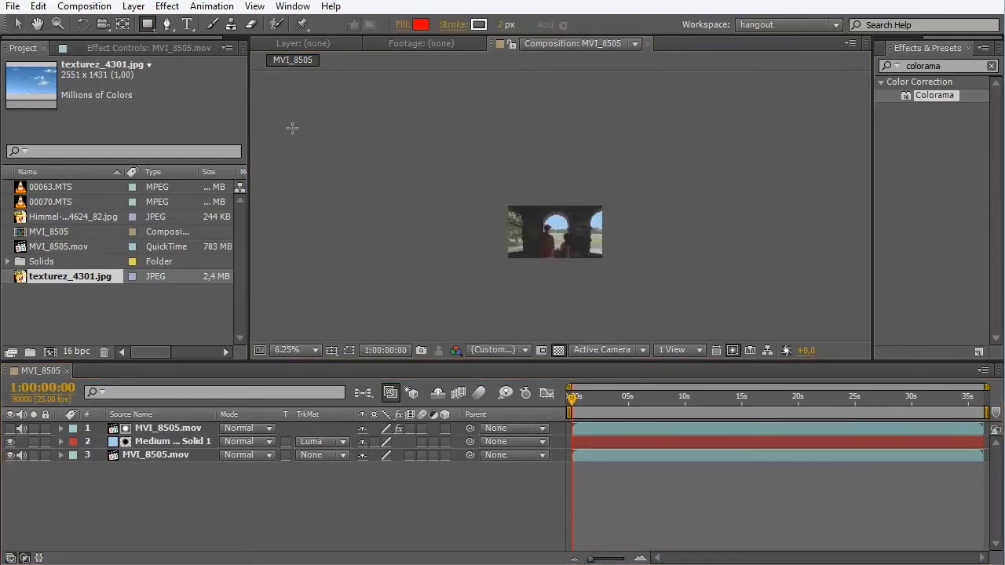
click(150, 28)
click(201, 27)
click(174, 442)
key(period)
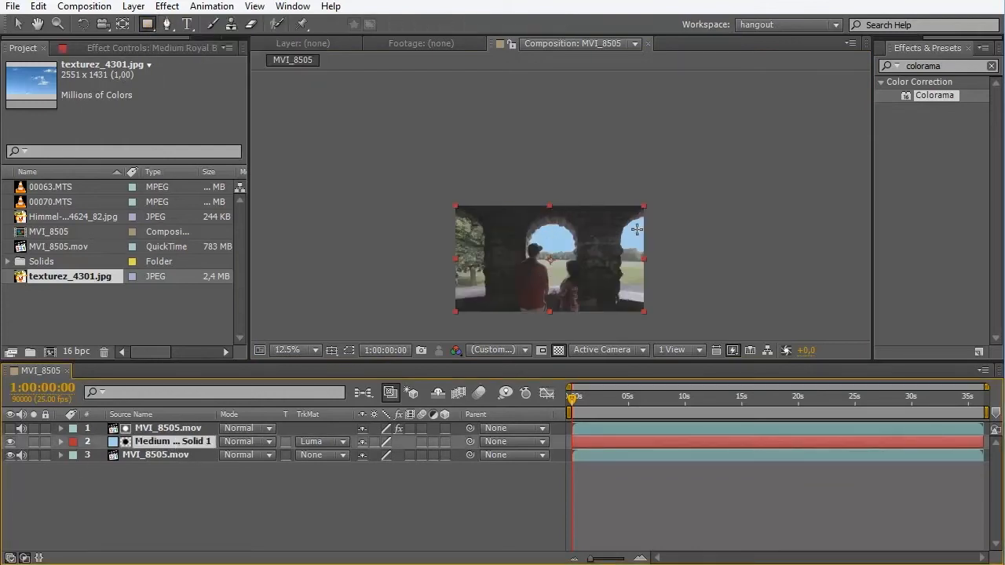
drag(603, 259, 587, 179)
mouse_move(351, 87)
mouse_down()
mouse_move(562, 176)
mouse_move(778, 193)
mouse_up()
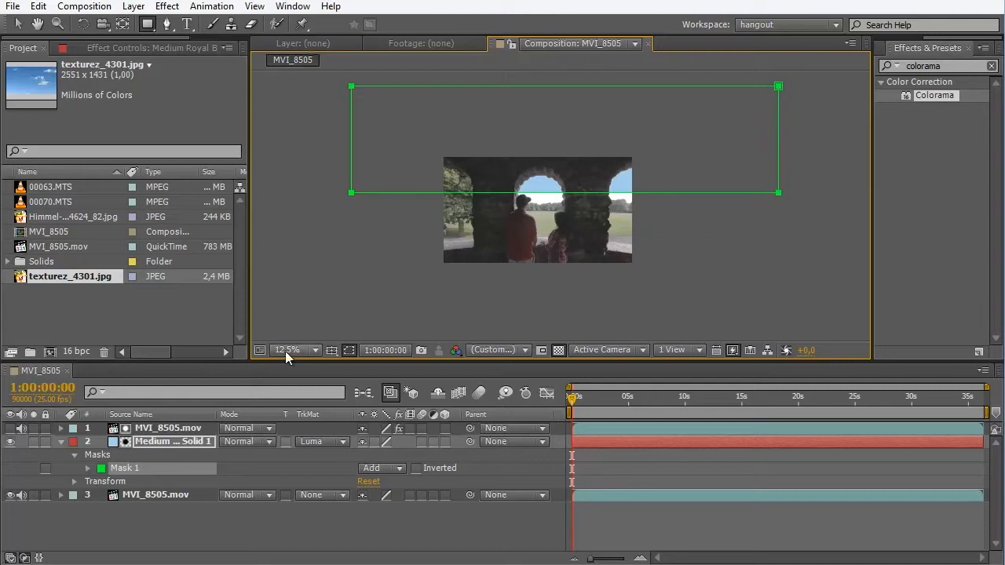
- Set the Mask Feather of the blue solid's mask to 319 pixels for a gradual fade toward the horizon
click(152, 442)
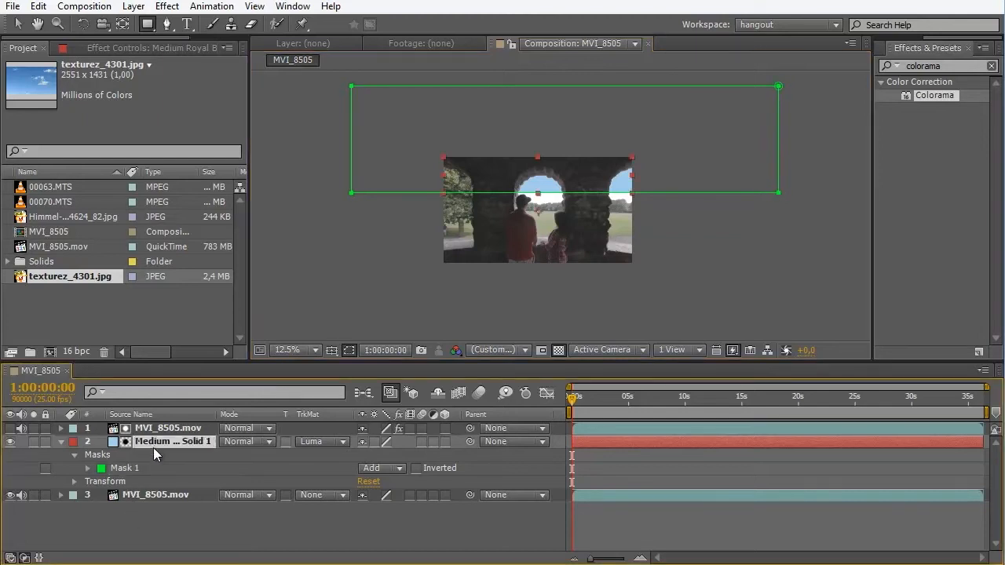
scroll(505, 222, up, 1)
scroll(500, 257, up, 1)
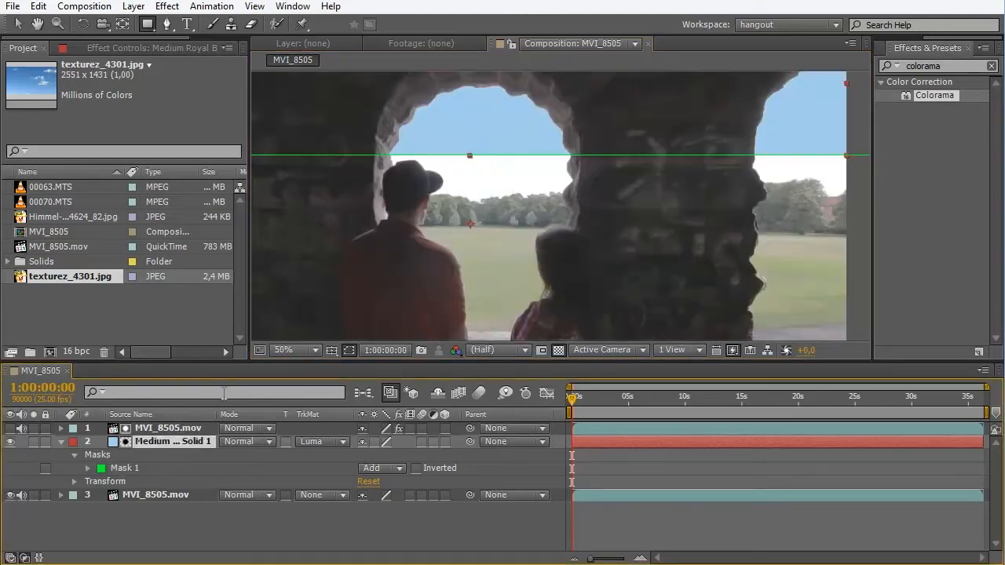
key(f)
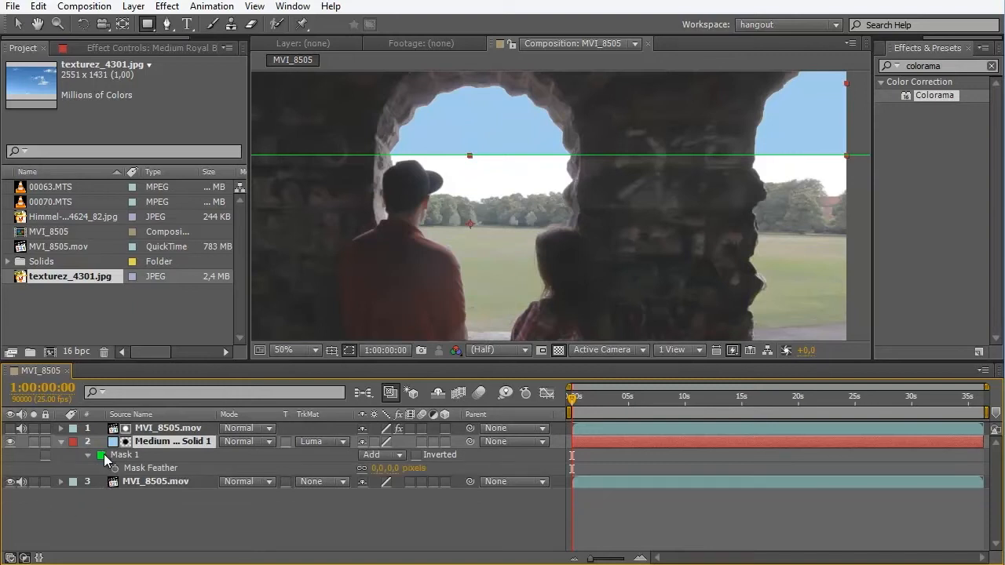
click(398, 468)
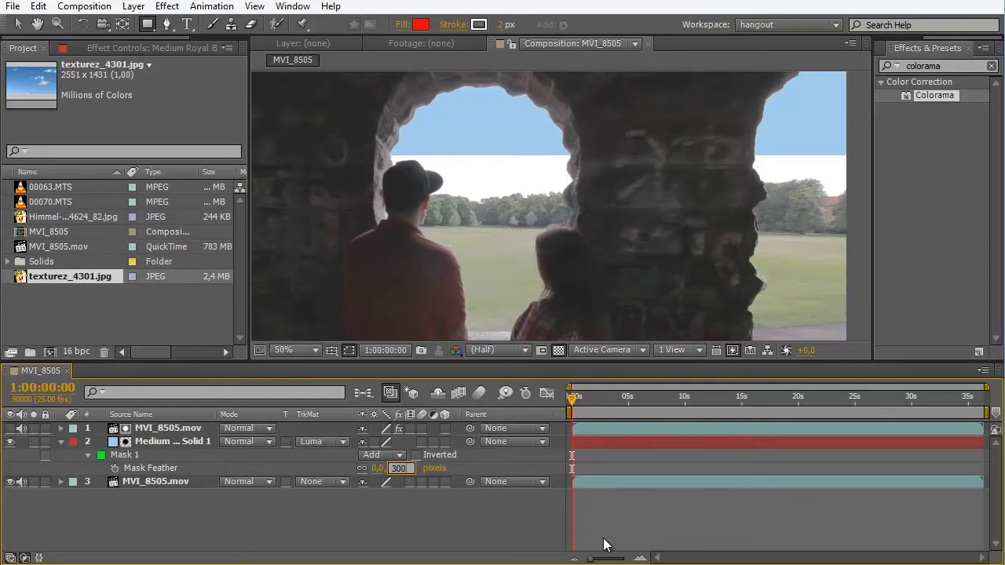
key(Return)
drag(414, 468, 439, 469)
scroll(486, 209, down, 2)
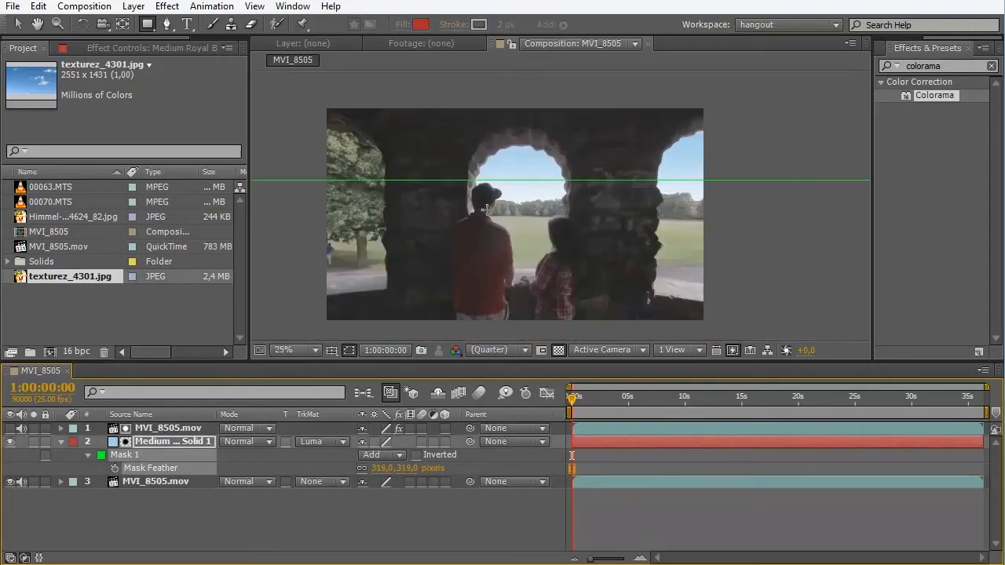
- Move the blue solid's whole mask slightly upward with its transform box and check the sky gradient in the arches
scroll(440, 227, down, 1)
click(17, 24)
double_click(353, 194)
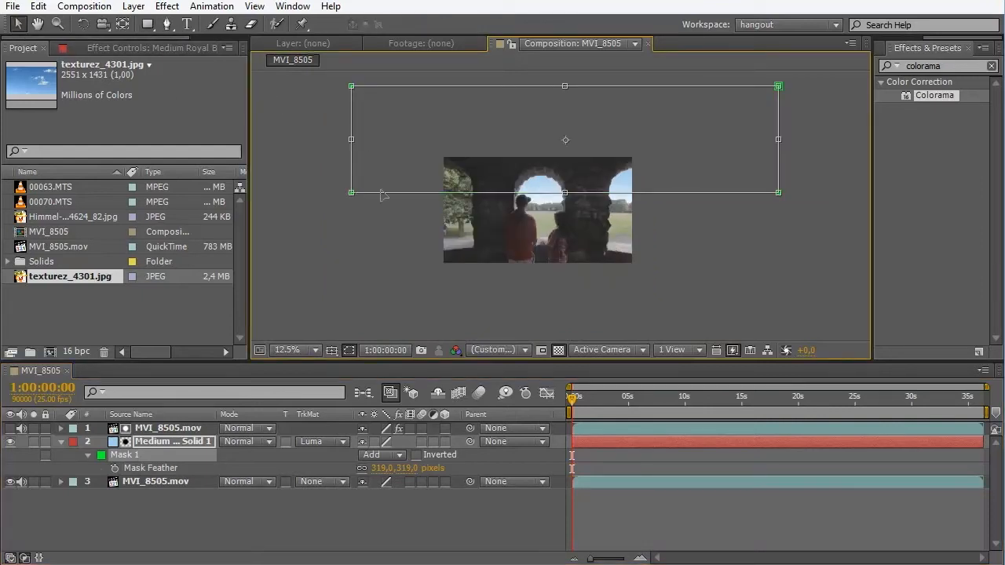
drag(396, 182, 376, 184)
scroll(536, 186, up, 3)
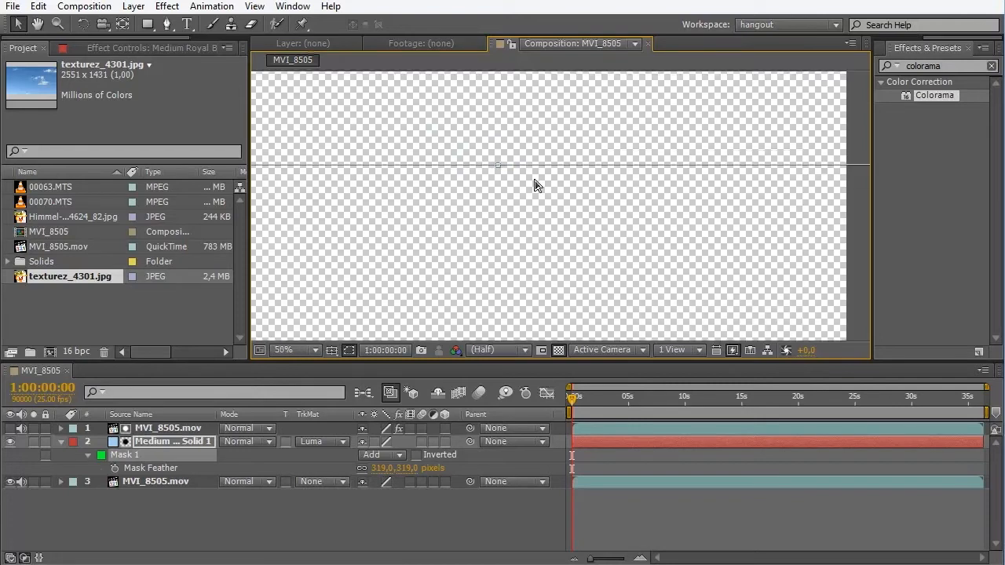
drag(551, 138, 525, 112)
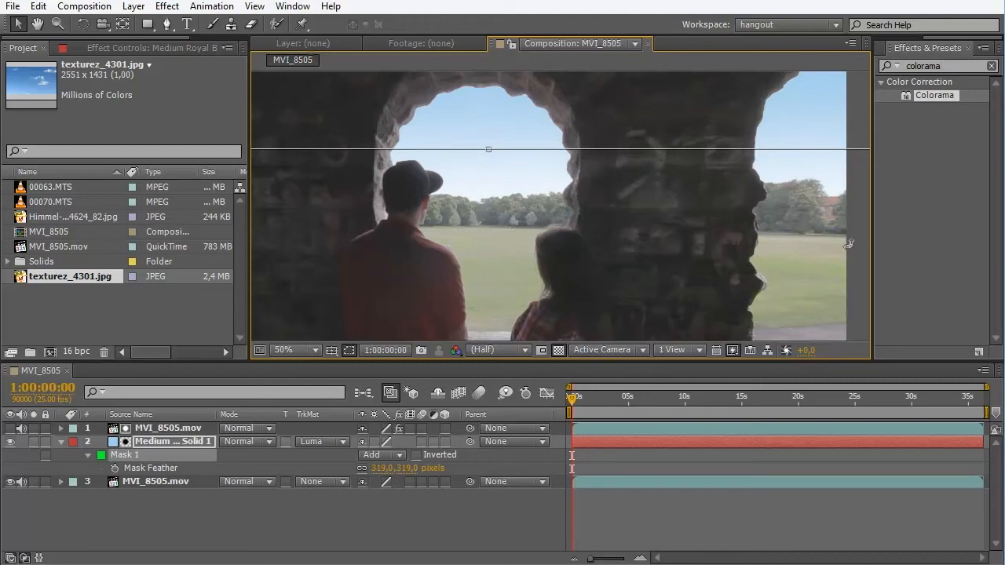
click(517, 495)
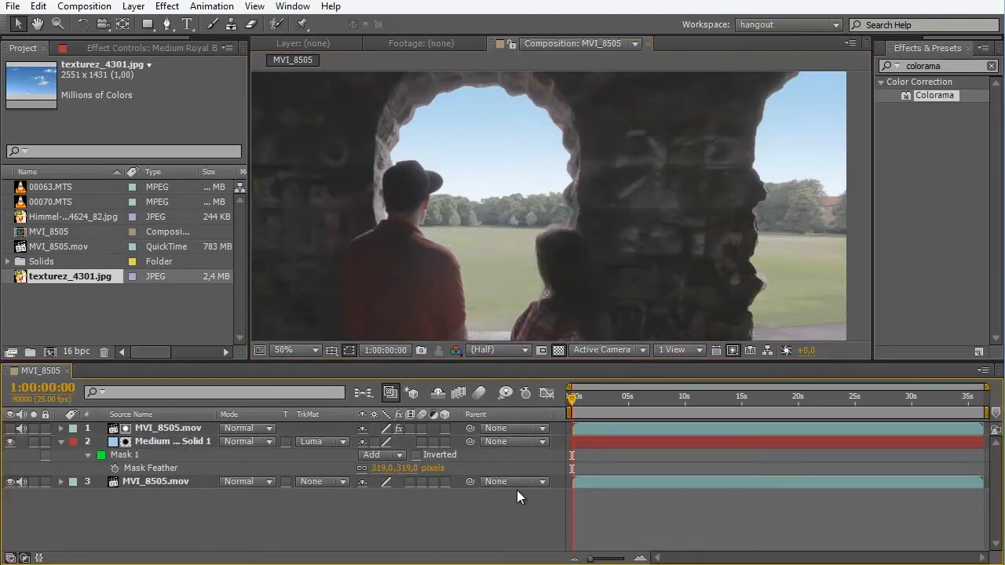
scroll(619, 225, down, 2)
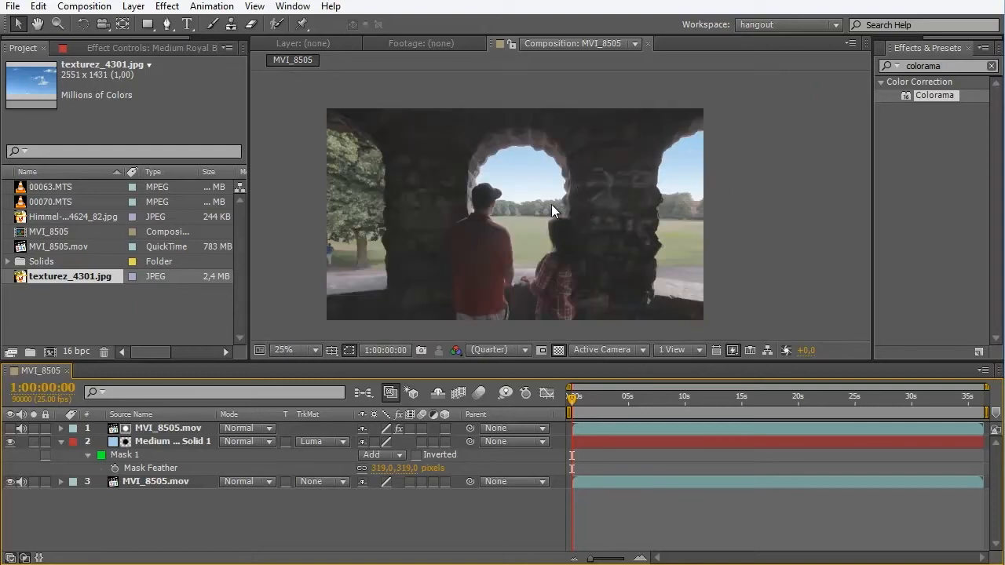
scroll(441, 168, up, 4)
scroll(566, 175, down, 2)
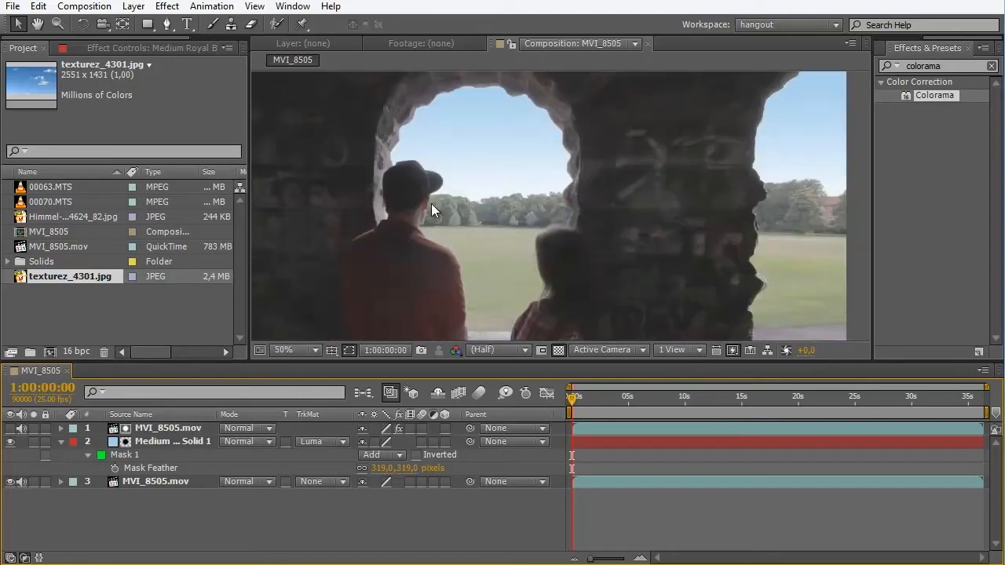
- Create a new composition from the 00070.MTS clip
click(47, 188)
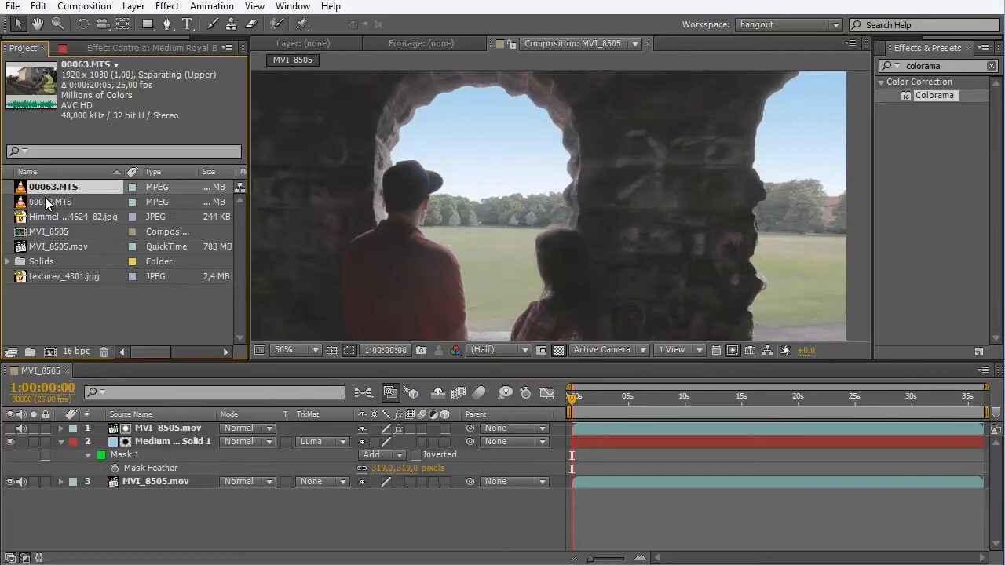
click(47, 203)
drag(53, 353, 49, 353)
scroll(476, 283, down, 2)
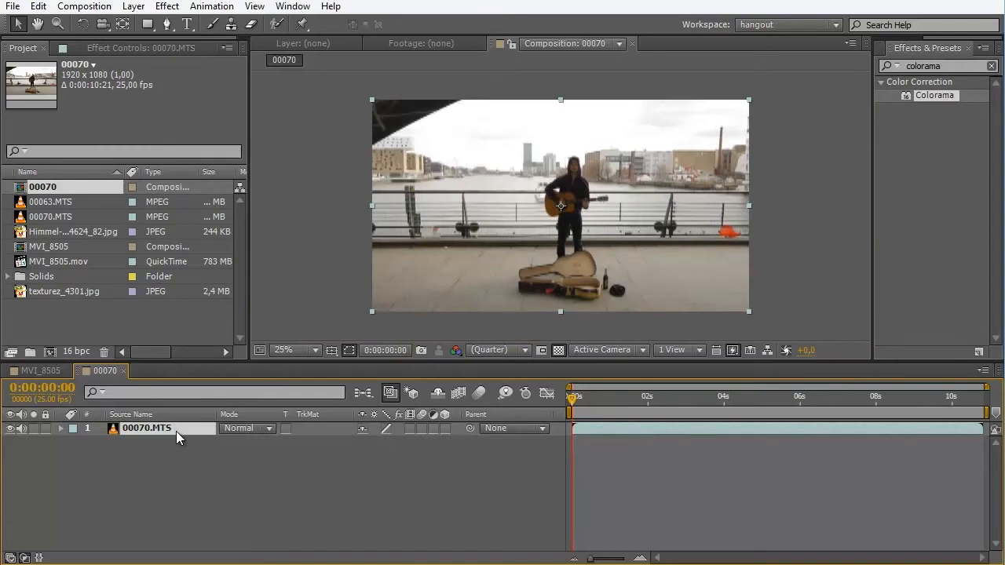
- Duplicate the 00070.MTS layer and apply Colorama to the upper copy, using the Ramp Grey preset palette
key(ctrl+d)
drag(934, 95, 161, 429)
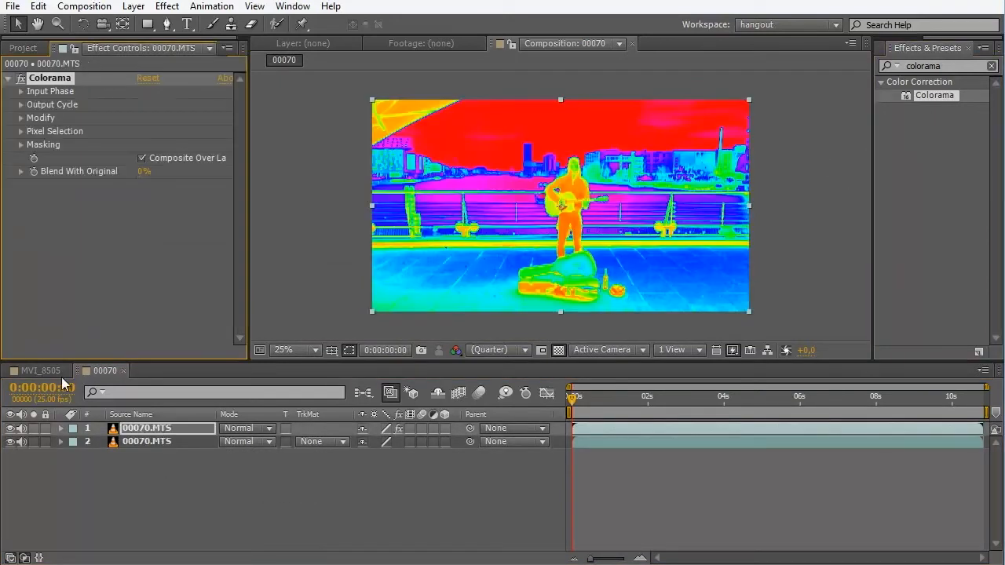
click(20, 105)
click(157, 118)
click(223, 261)
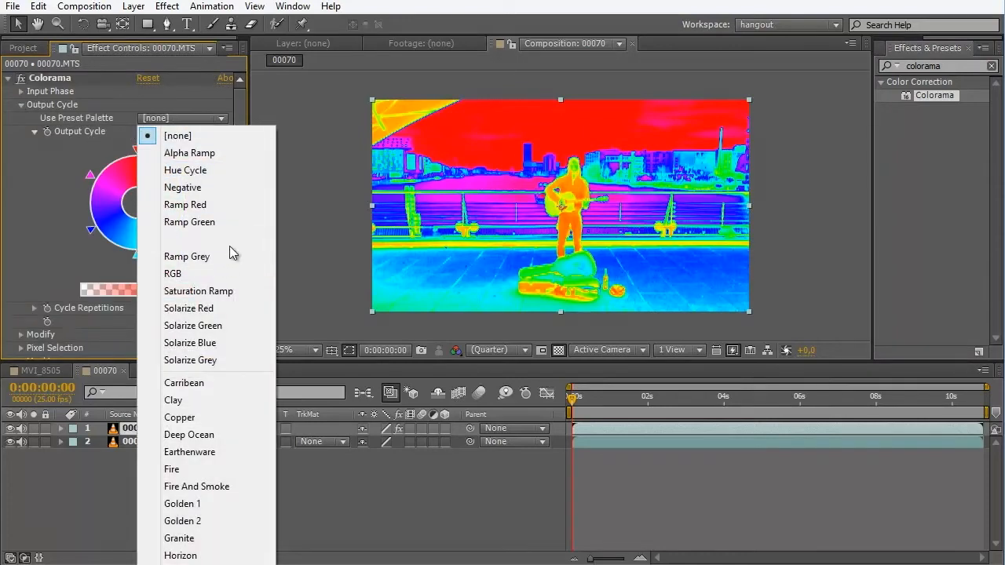
- Set up a black stop on the Output Cycle wheel and move it toward the white stop to isolate the bright sky
double_click(100, 228)
click(21, 193)
click(36, 253)
drag(91, 229, 88, 193)
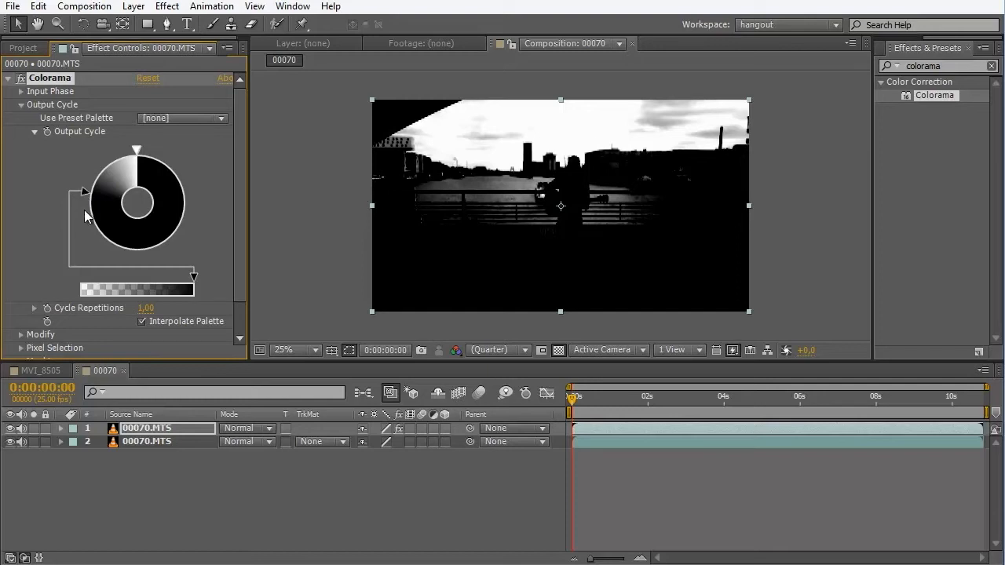
drag(84, 195, 88, 185)
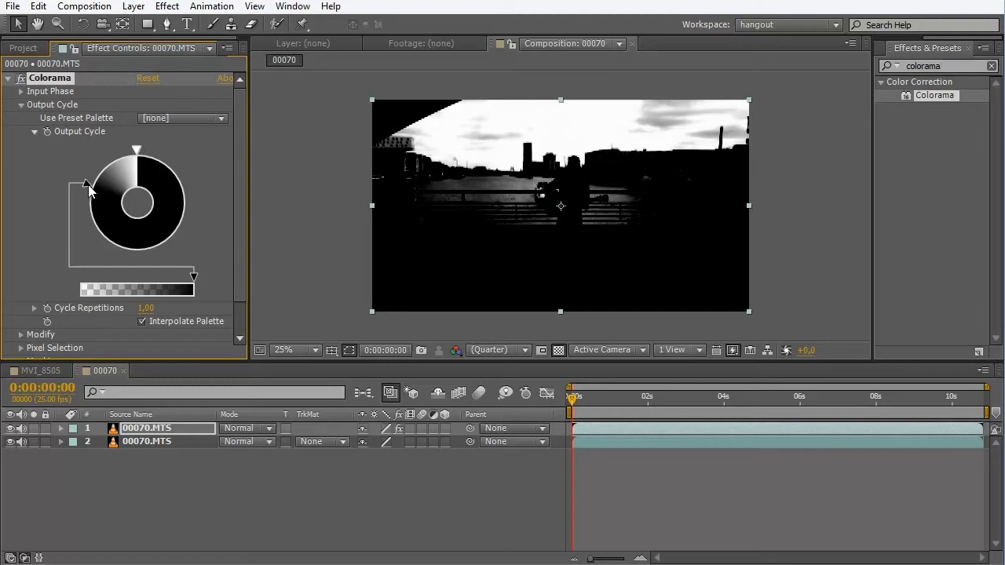
- Create a light blue 1920 x 1080 solid directly beneath the Colorama layer and set its track matte to Luma Matte
click(144, 511)
key(ctrl+y)
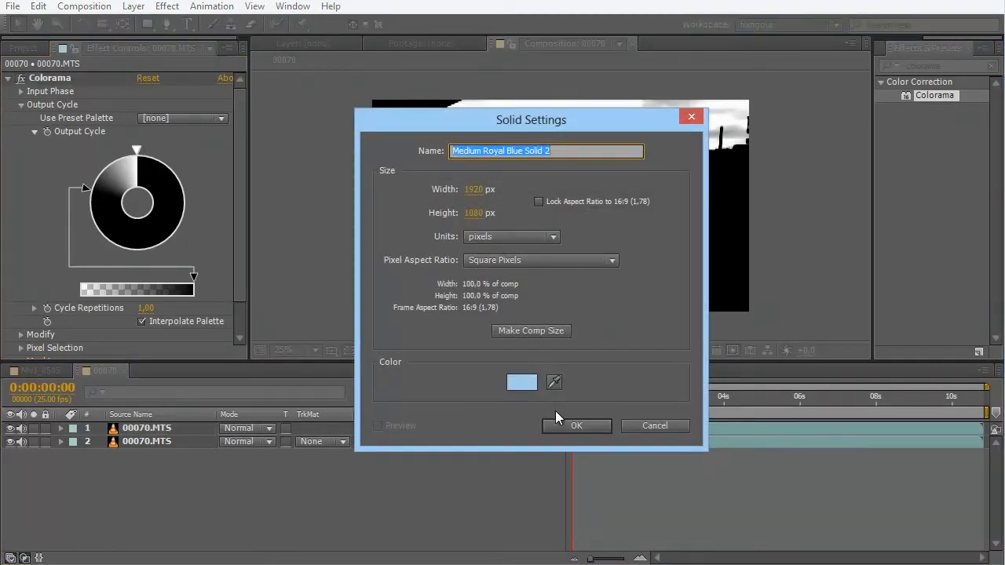
click(571, 423)
drag(194, 431, 190, 447)
click(321, 441)
click(365, 516)
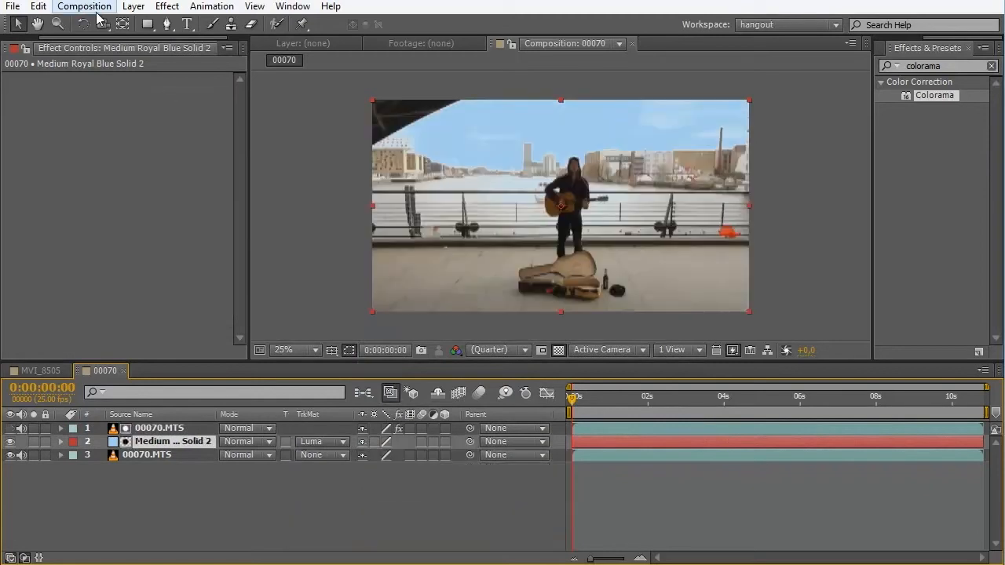
- Draw a wide rectangular mask over the upper sky on the blue solid and set its Mask Feather to 400 pixels
click(147, 25)
scroll(444, 119, down, 1)
drag(350, 89, 760, 171)
click(175, 442)
key(f)
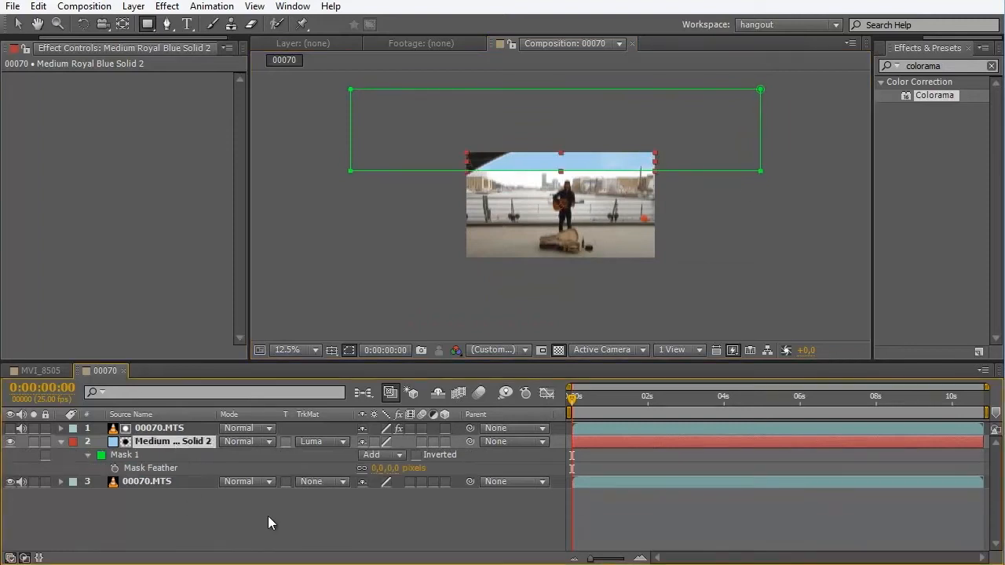
click(374, 469)
key(Return)
scroll(756, 192, up, 1)
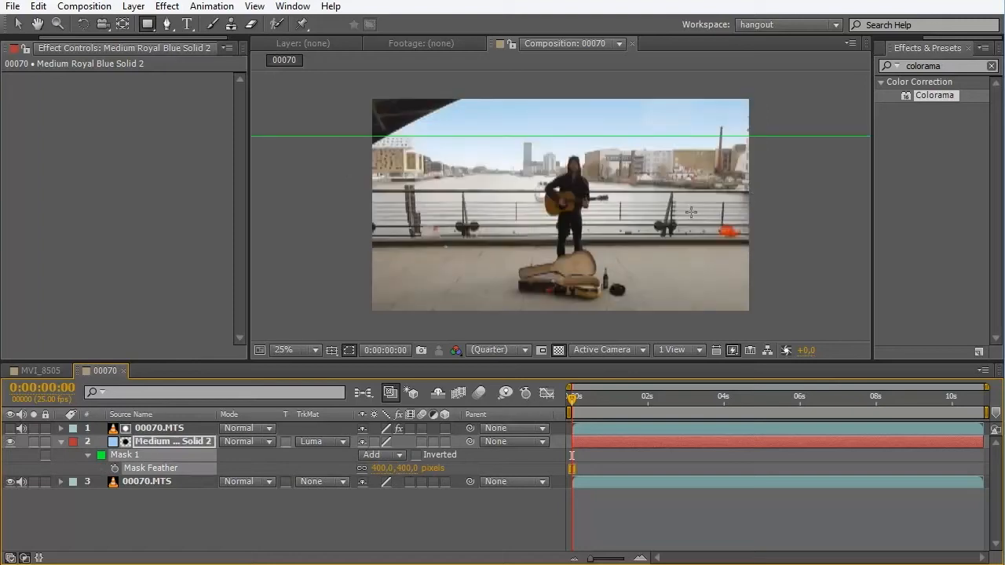
- Examine the blended blue sky around the skyline and the guitarist, both close up and in the full frame
scroll(581, 228, down, 1)
scroll(581, 227, up, 1)
scroll(579, 230, up, 1)
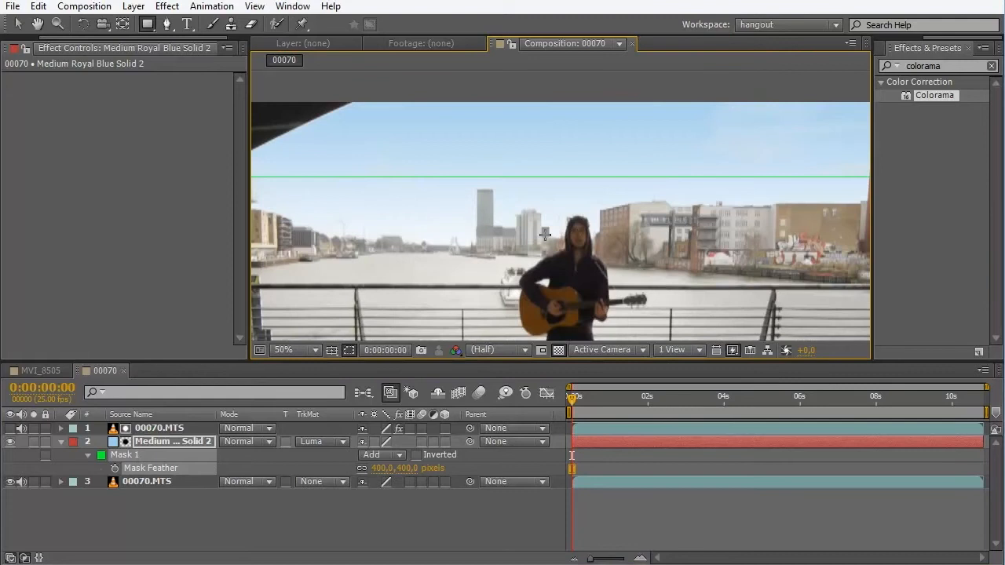
scroll(550, 230, down, 1)
scroll(564, 226, up, 1)
scroll(564, 227, down, 1)
scroll(395, 214, down, 1)
scroll(405, 248, up, 1)
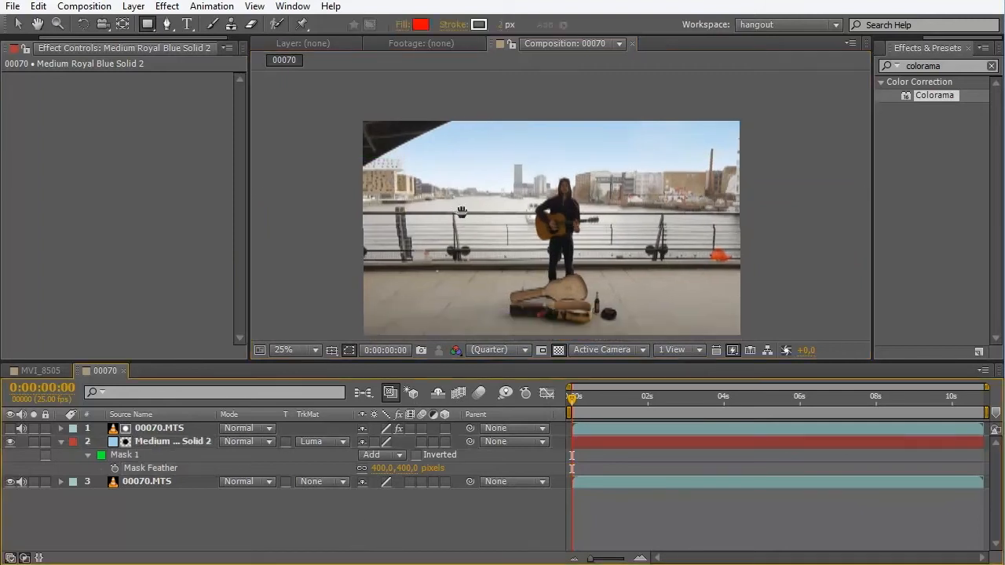
scroll(463, 172, up, 1)
scroll(463, 172, down, 1)
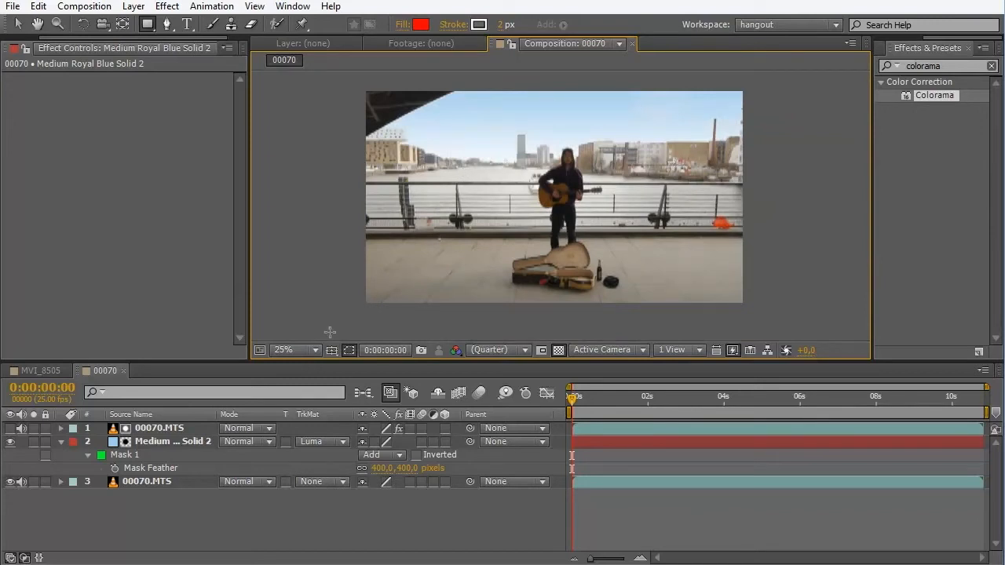
- Add texturez_4301.jpg directly beneath the Colorama layer with a Luma Matte, and hide the blue solid
drag(45, 40, 16, 42)
click(21, 50)
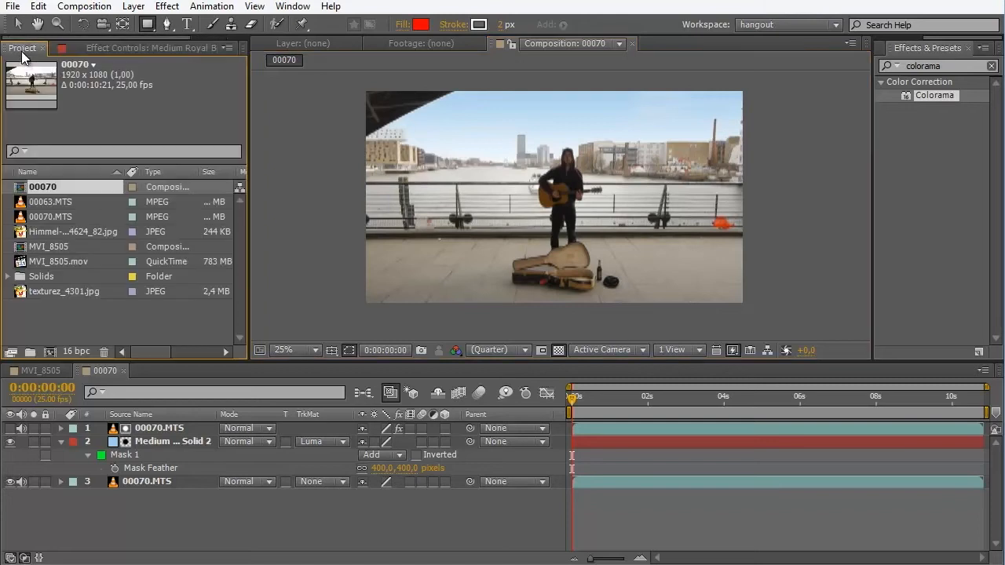
drag(72, 292, 150, 437)
click(10, 455)
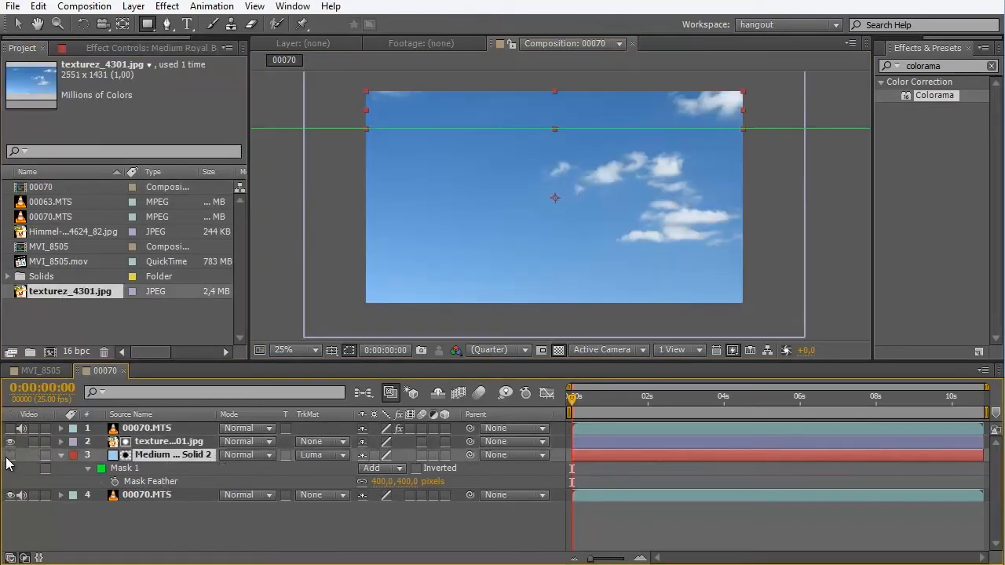
click(343, 455)
click(363, 516)
scroll(554, 184, down, 1)
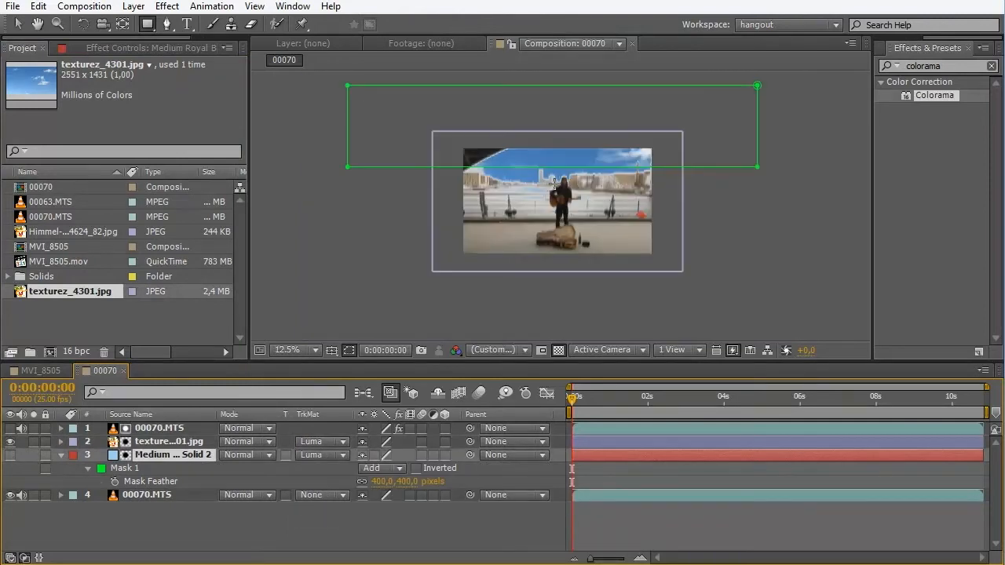
- Scale down and flatten the texturez_4301.jpg sky image and raise it so it covers the frame's sky down to the railing
key(v)
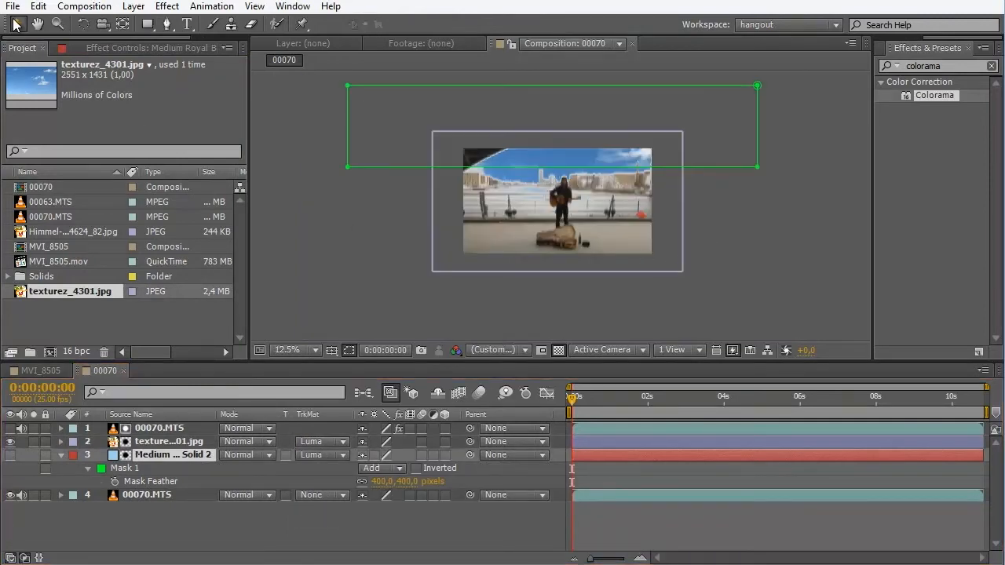
double_click(677, 267)
click(597, 44)
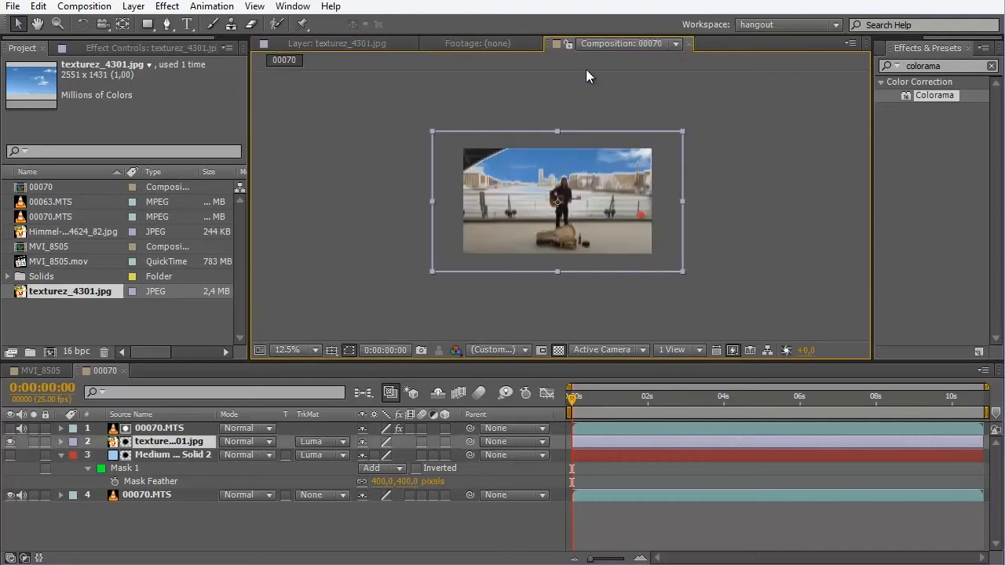
drag(687, 271, 664, 182)
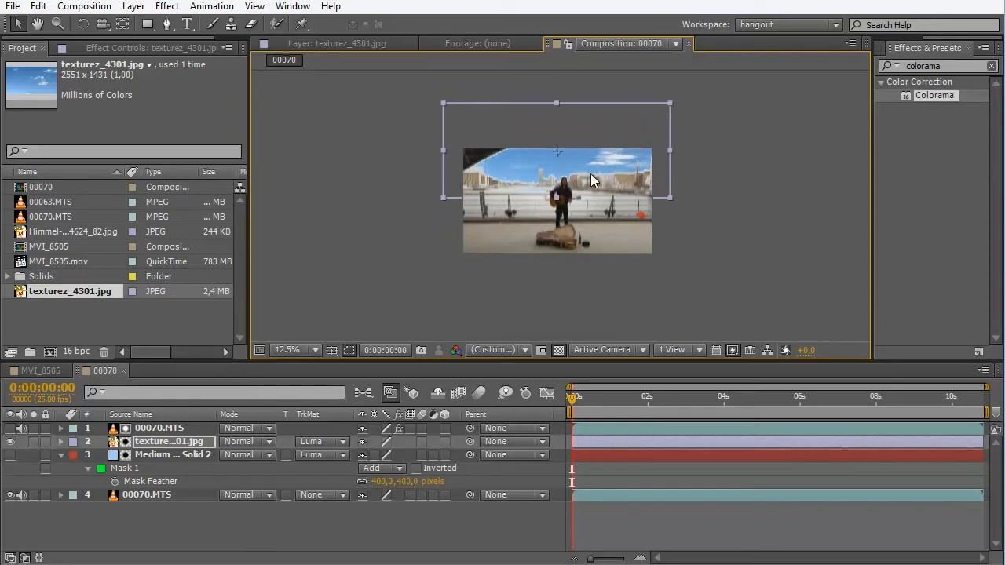
scroll(526, 178, up, 4)
drag(515, 113, 651, 281)
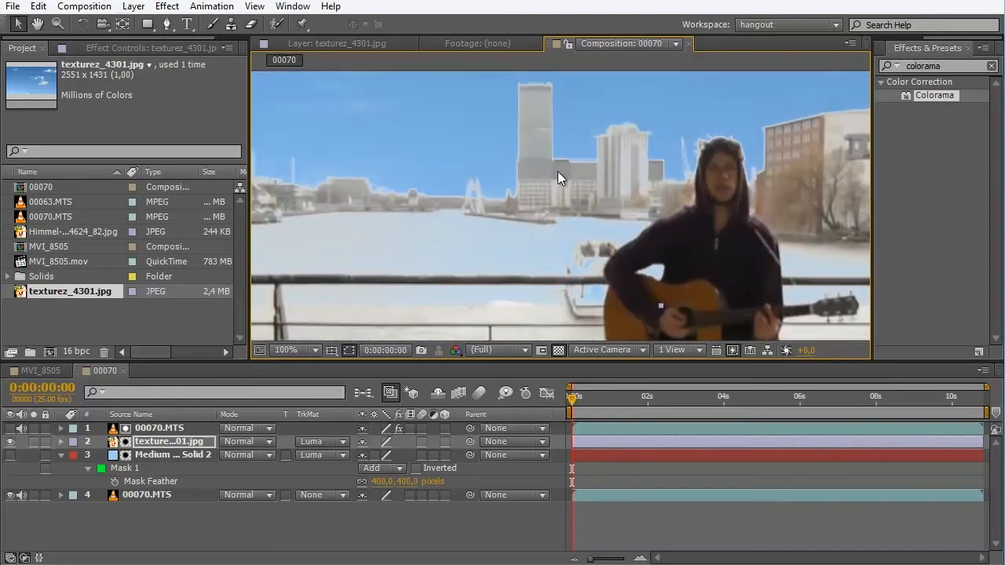
scroll(509, 167, down, 4)
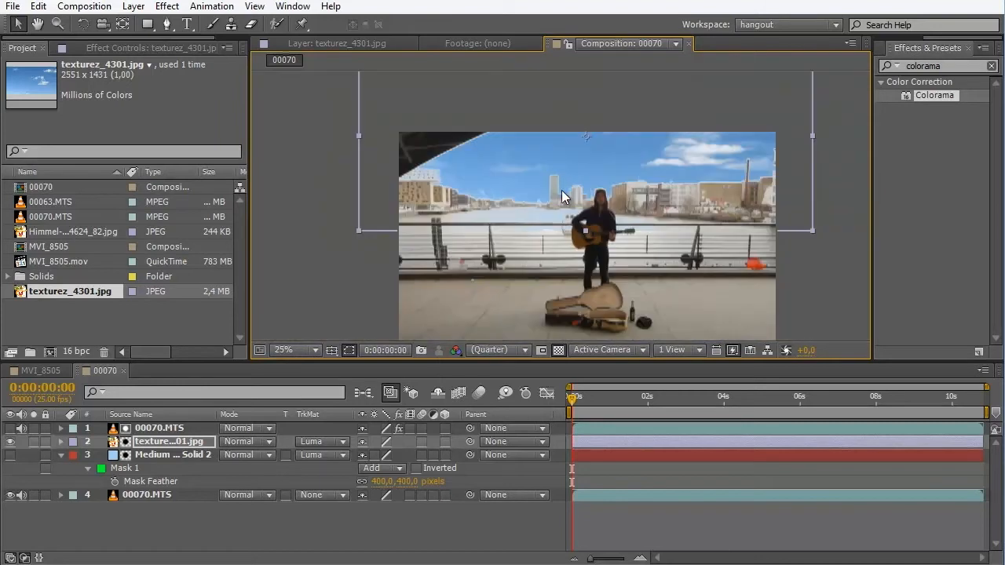
- Draw a wide rectangular mask over the lower part of the sky image and set its mask mode to Subtract
scroll(559, 210, down, 2)
click(147, 23)
key(comma)
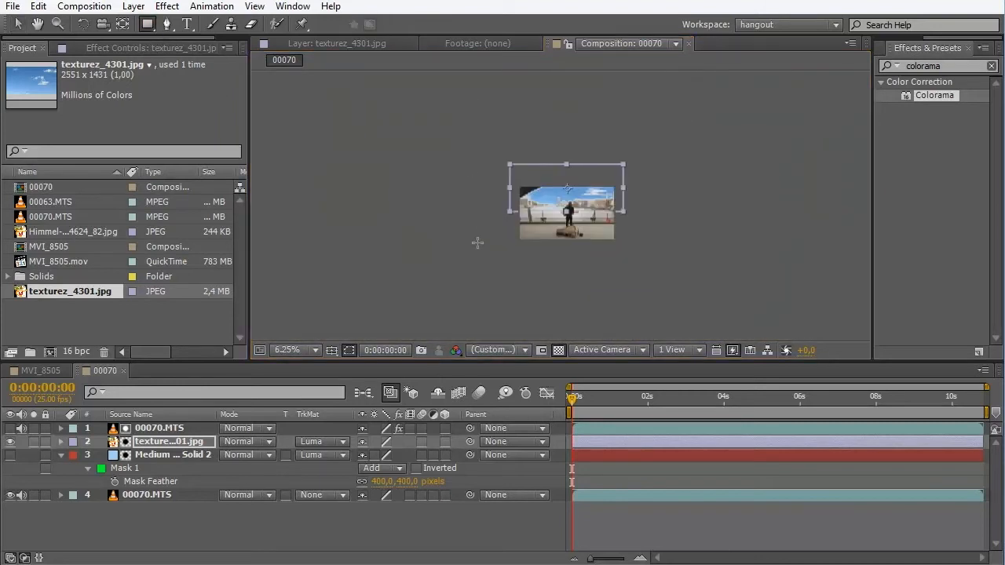
drag(484, 244, 691, 196)
key(period)
key(period)
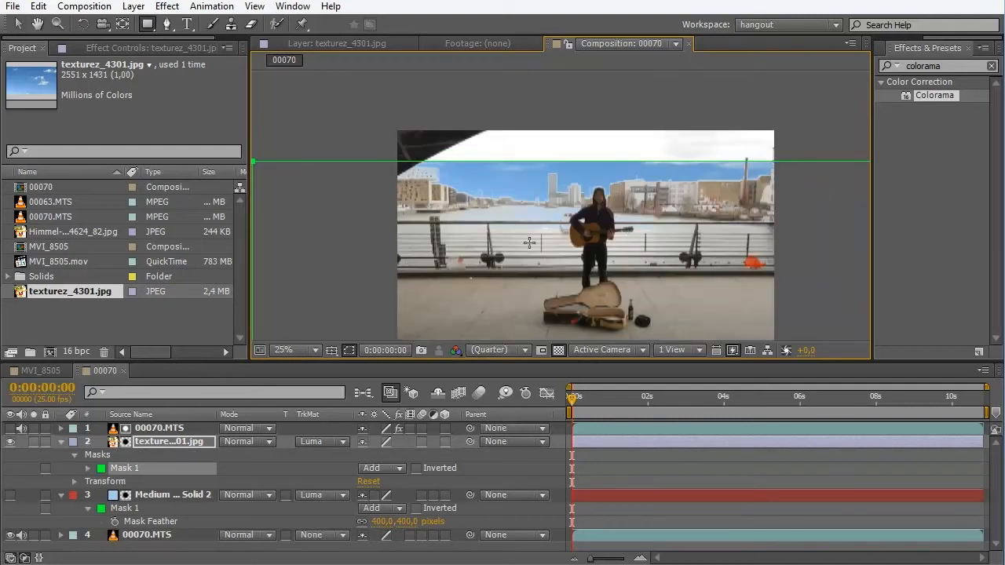
click(380, 468)
click(398, 521)
- Set the sky image's Mask Feather to 400 pixels and increase it to 862 pixels for a softer horizon
click(145, 445)
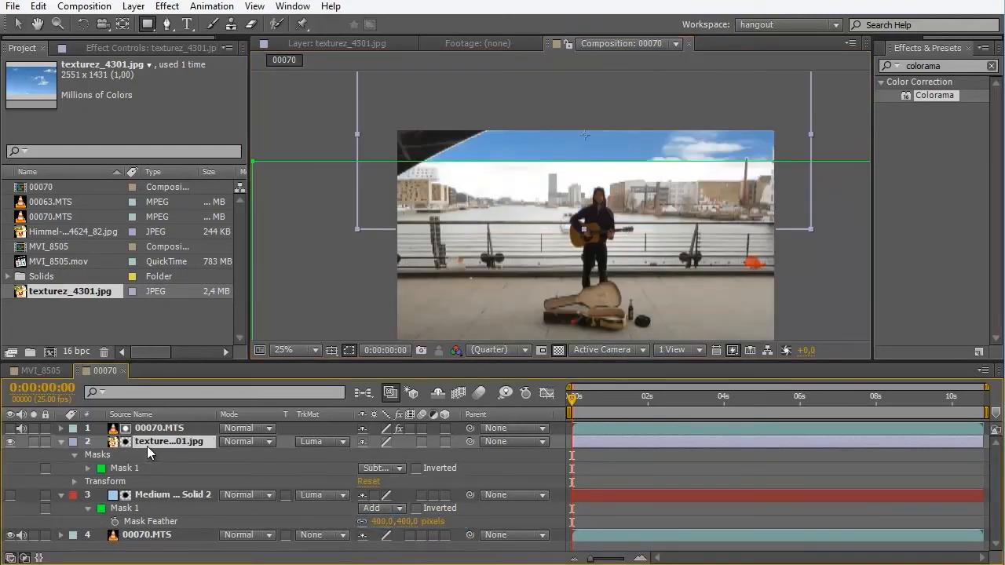
key(f)
click(395, 469)
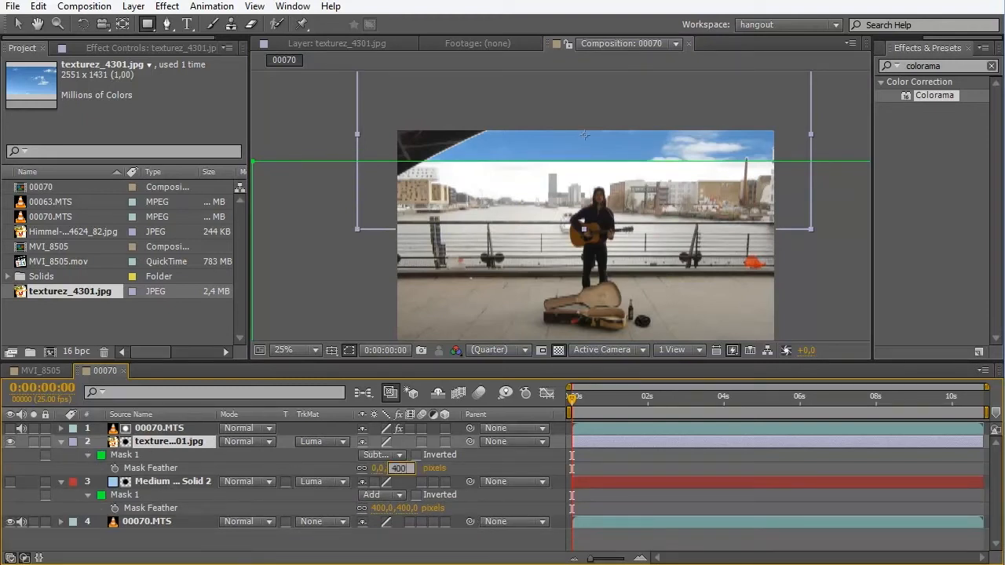
text(400)
key(Return)
click(482, 541)
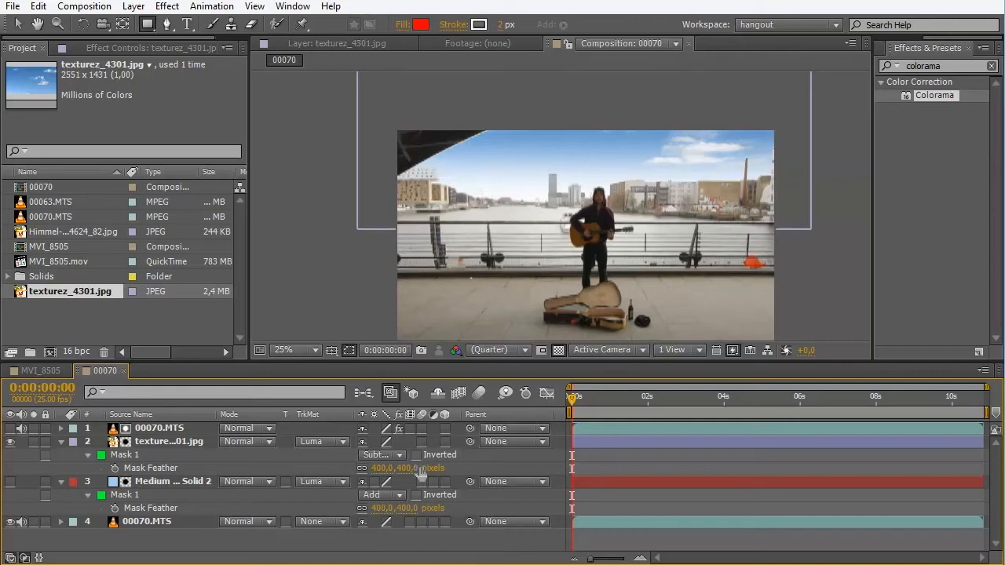
drag(408, 468, 770, 471)
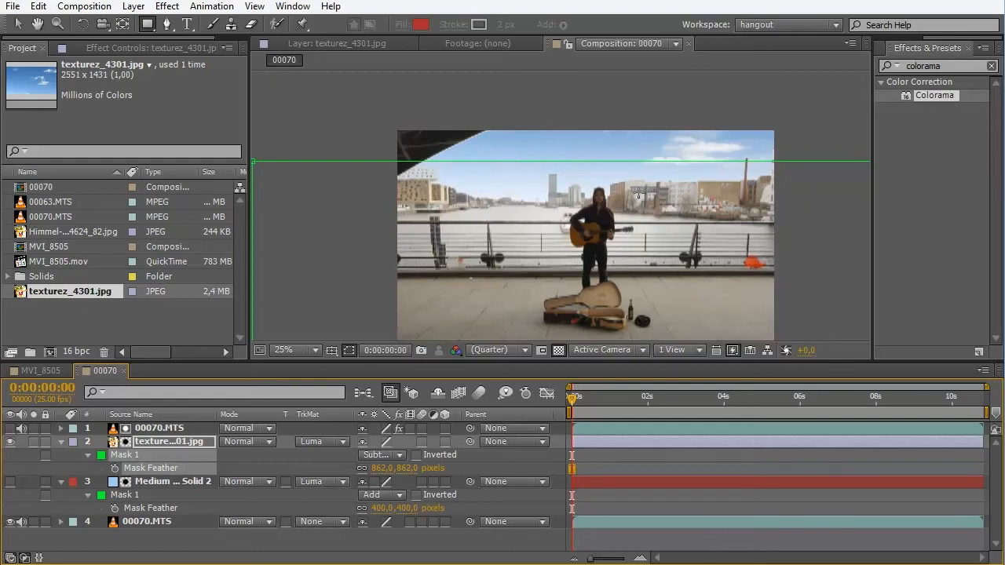
click(462, 554)
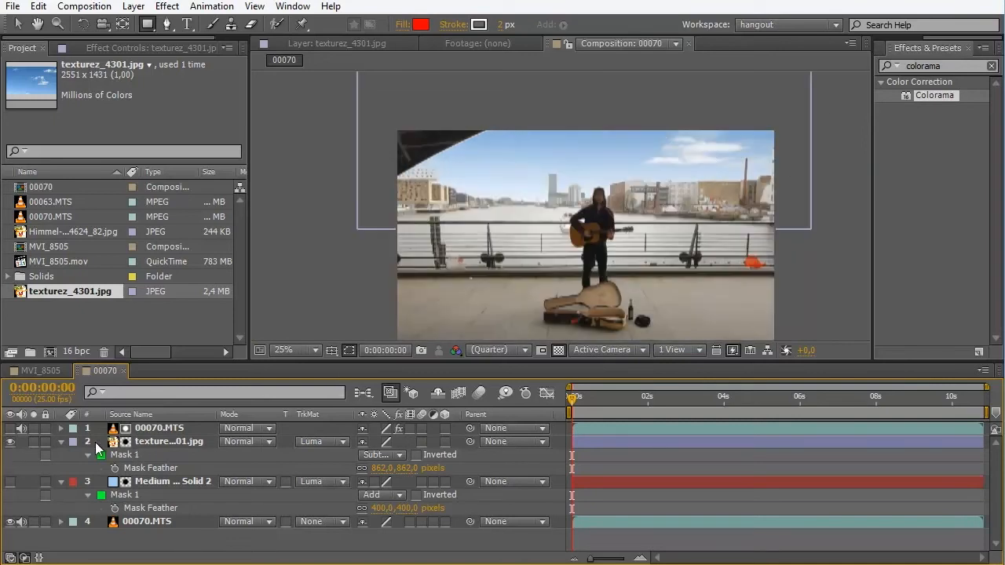
- Examine the feathered sky image against the moving footage at 0:00:04:02 and 0:00:07:08
click(169, 440)
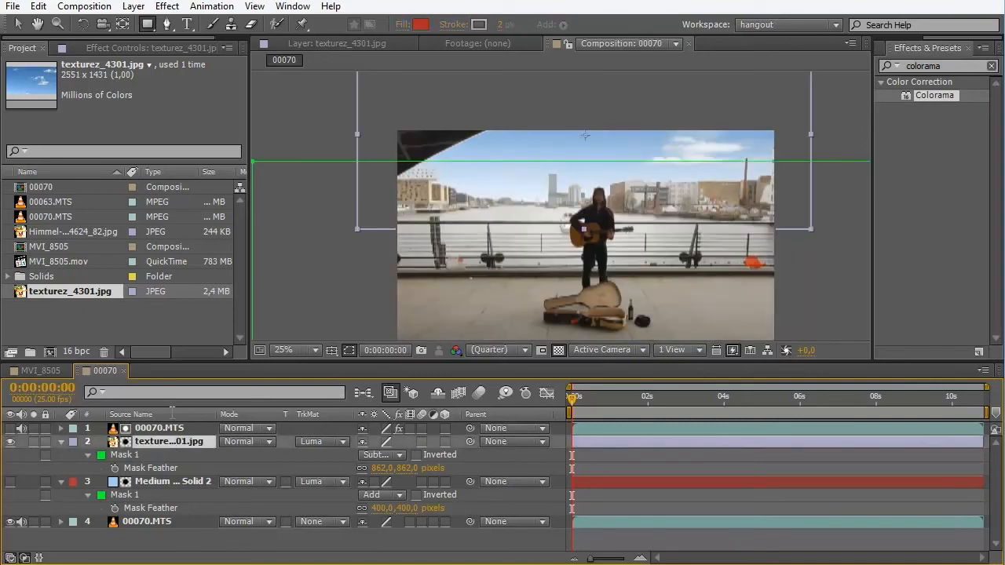
key(comma)
key(Page_Down)
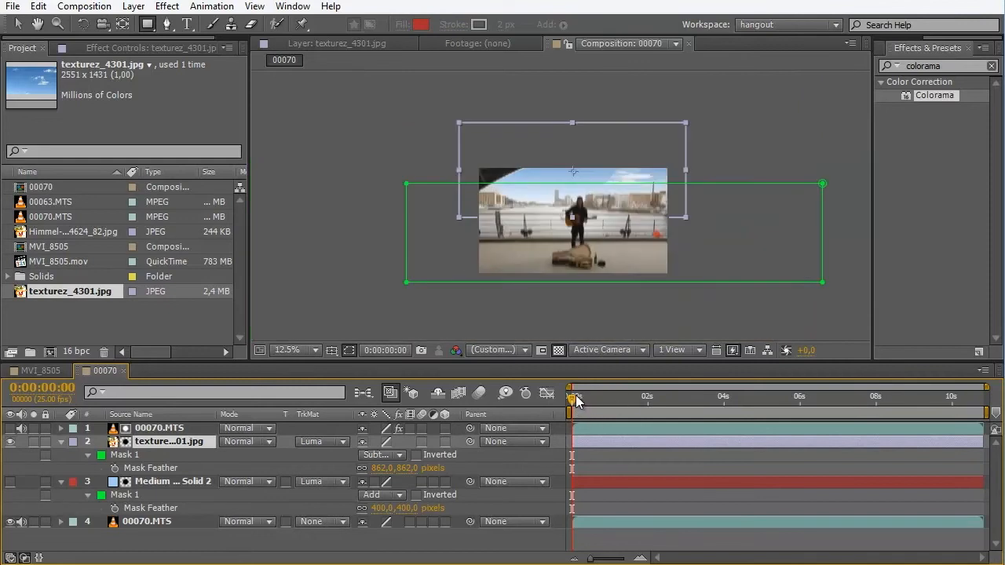
drag(611, 409, 726, 405)
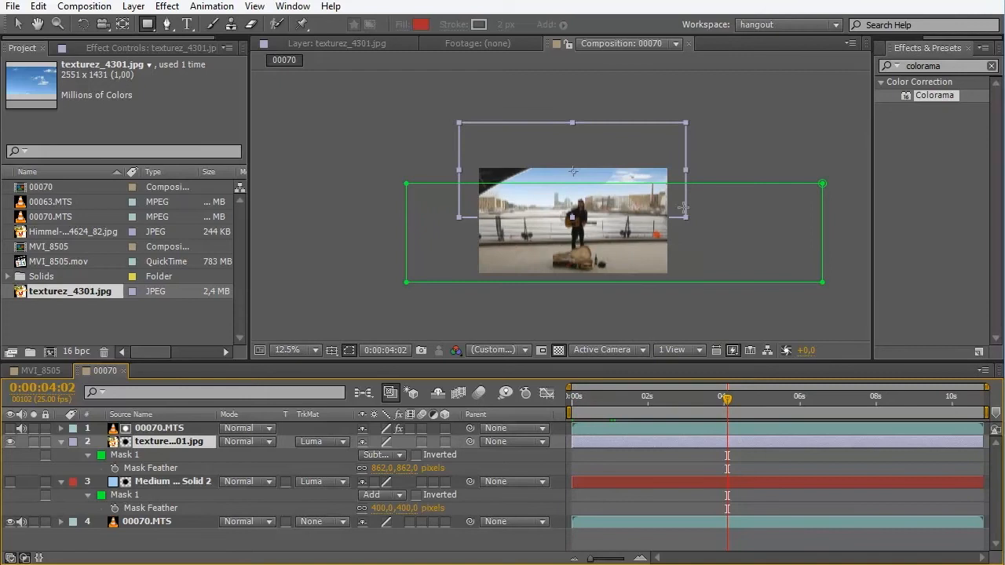
key(period)
drag(729, 397, 850, 413)
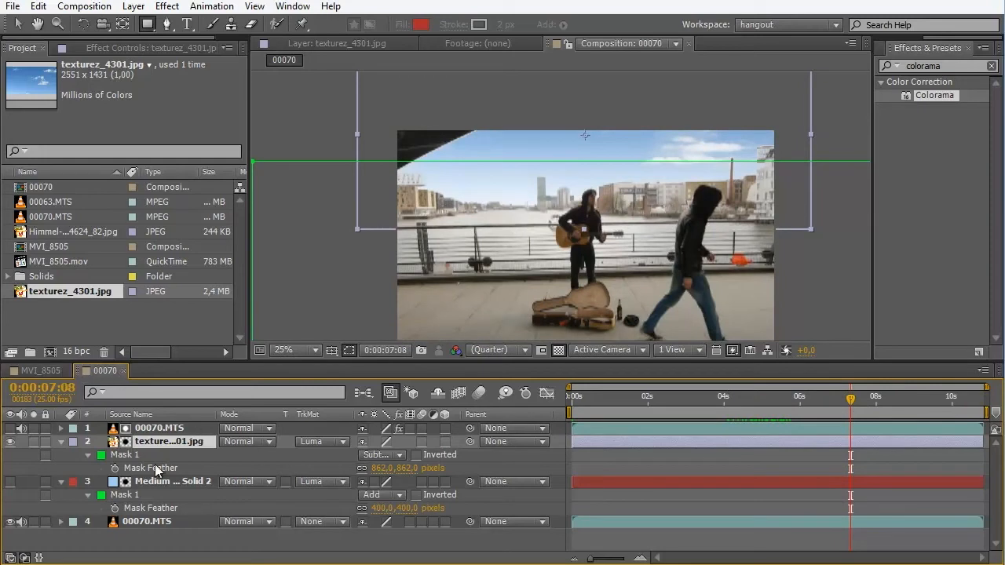
- Show the blue solid, hide the sky image, and move the solid directly beneath the Colorama layer
click(10, 482)
click(11, 441)
drag(137, 487, 147, 445)
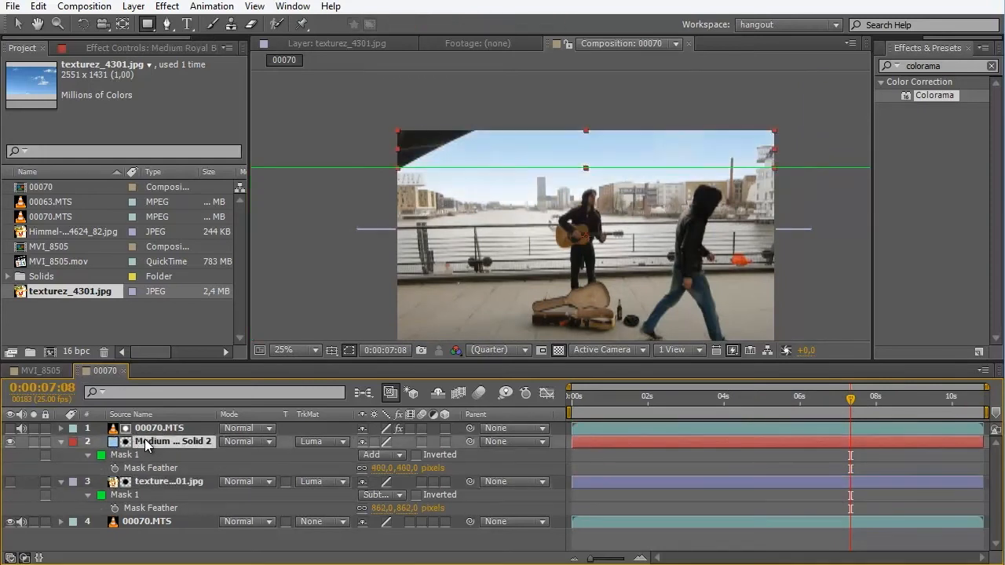
key(comma)
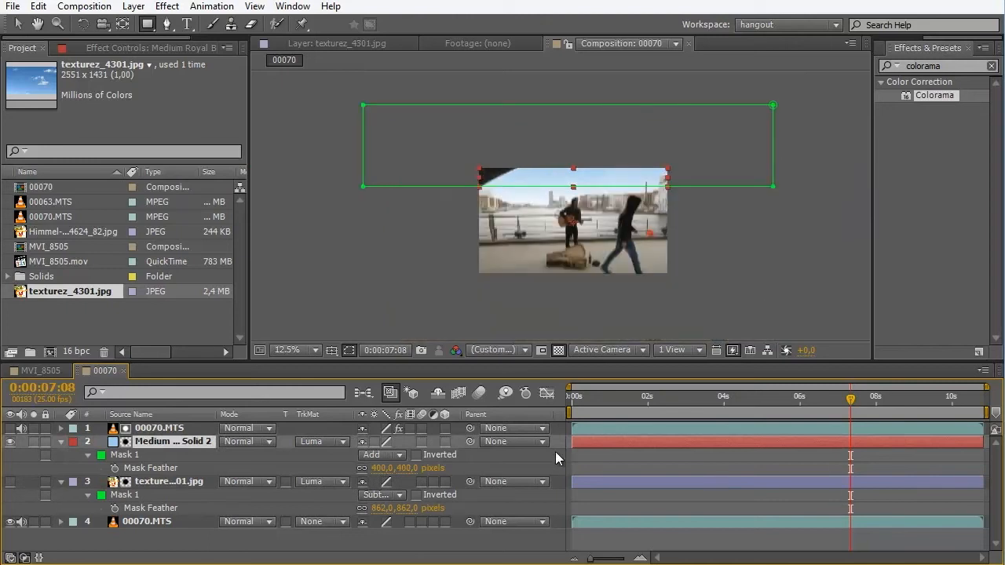
- Examine the blue solid's sky from the first frame to 0:00:06:09, including a close view of the dark roof edge
key(Home)
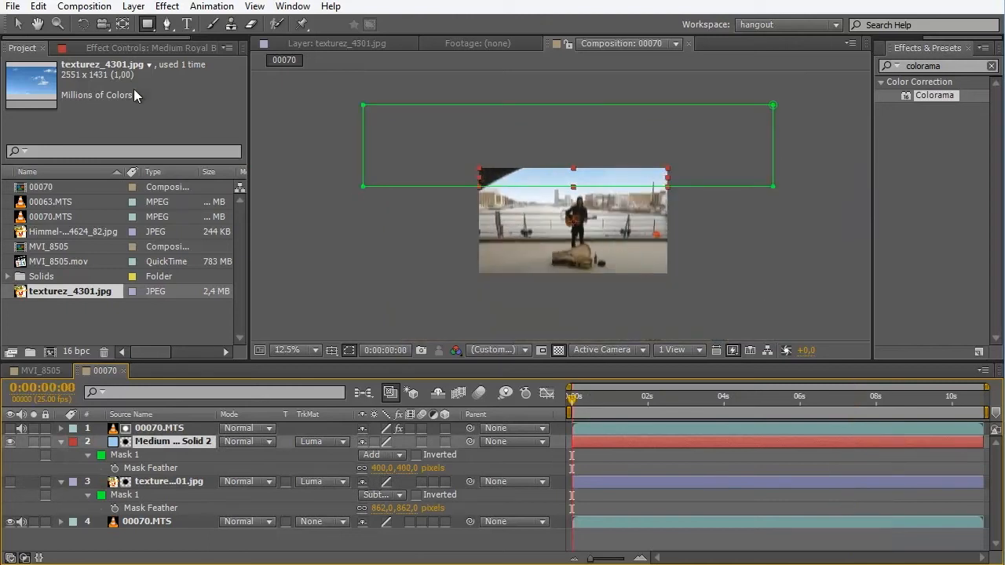
key(v)
click(361, 189)
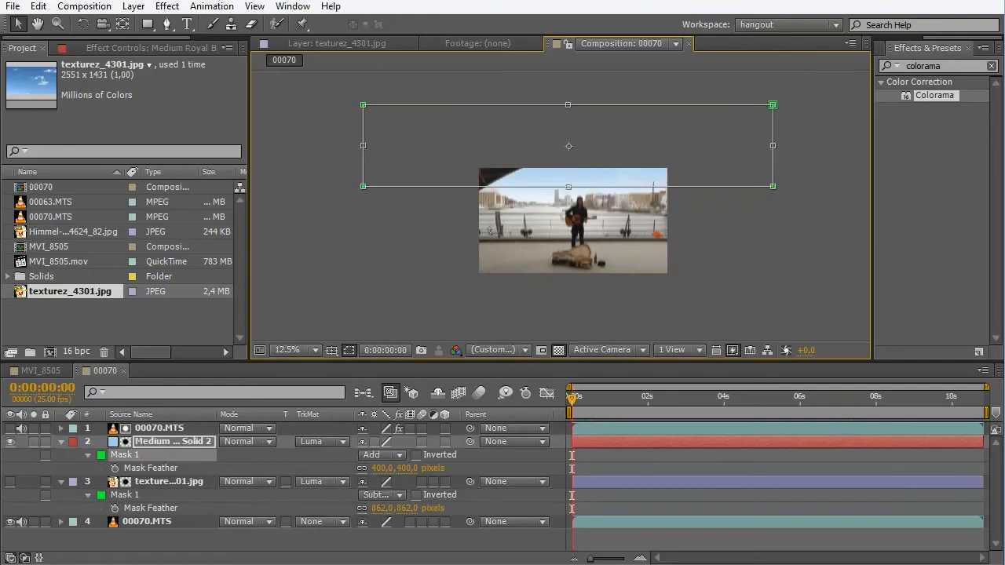
key(period)
drag(587, 406, 813, 415)
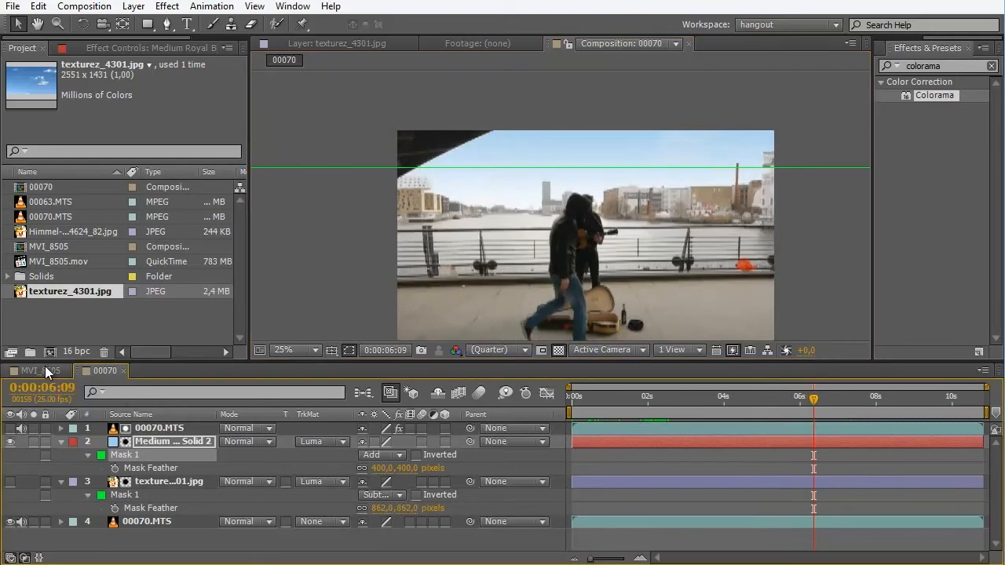
scroll(585, 167, up, 2)
scroll(385, 171, up, 1)
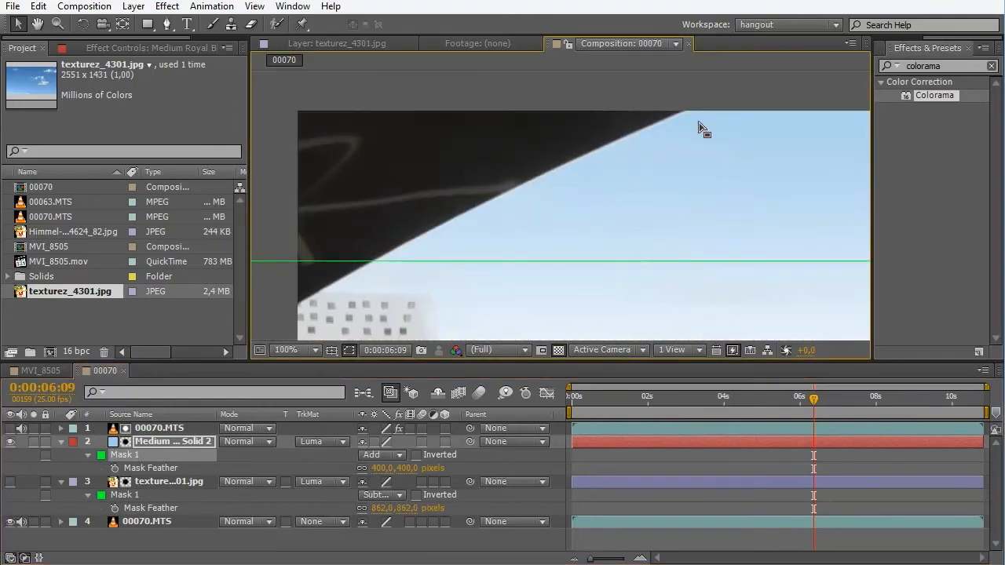
- Collapse the properties of the blue solid and sky image layers and show the Colorama settings of the upper 00070.MTS layer
click(61, 441)
click(60, 455)
click(61, 454)
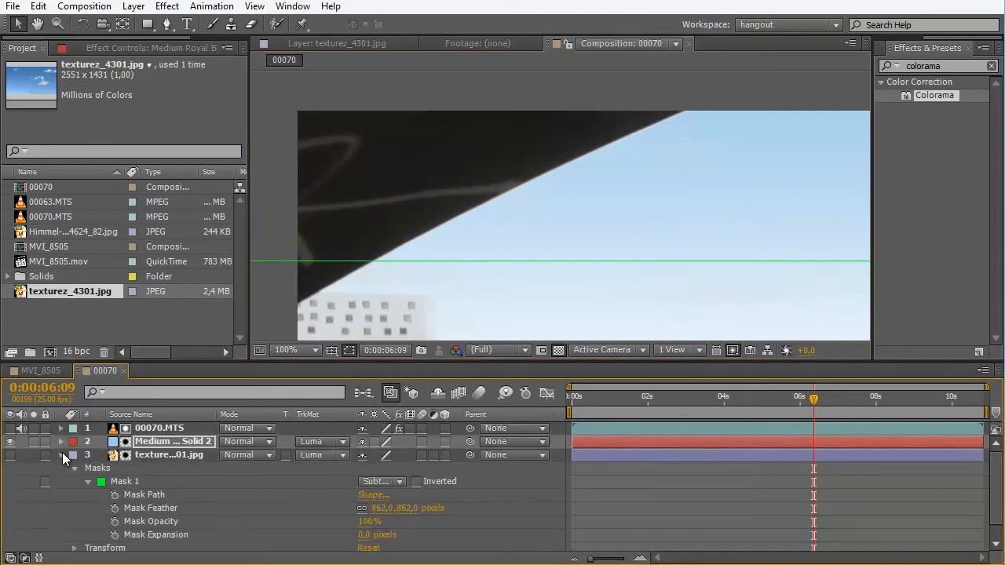
click(63, 450)
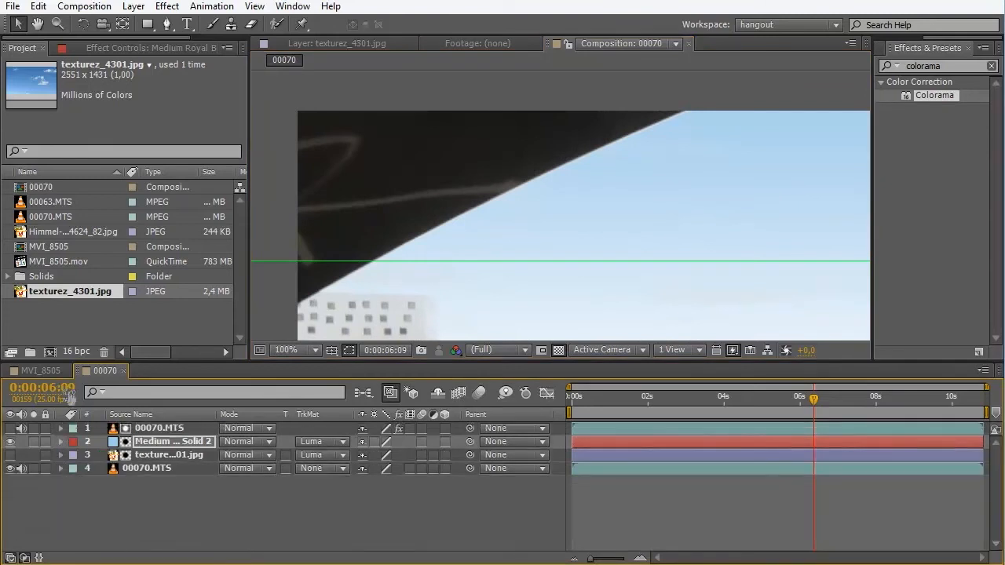
click(161, 428)
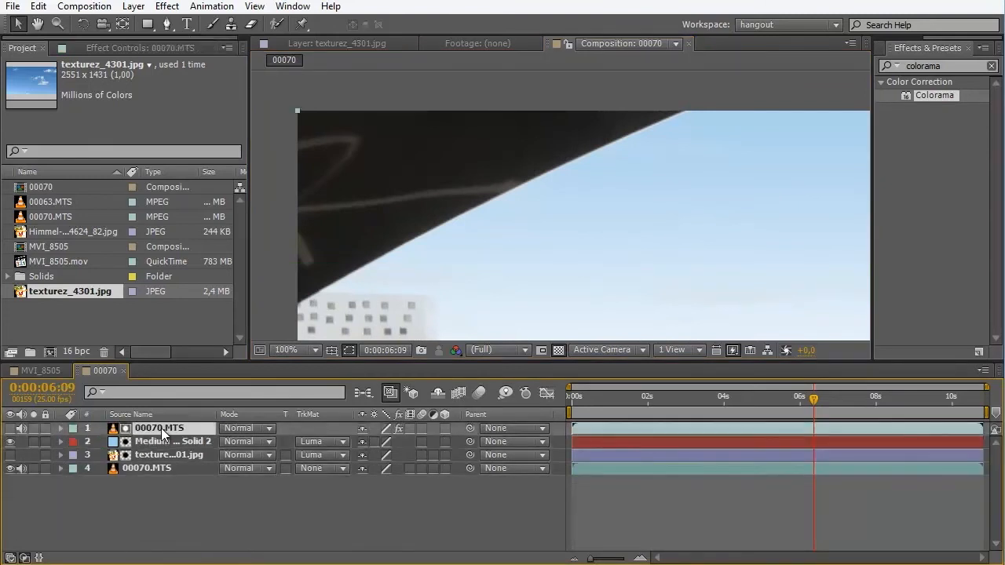
click(133, 47)
- Try a wider matte falloff by moving Colorama's black Output Cycle marker to near the bottom of the colour wheel
scroll(526, 195, up, 1)
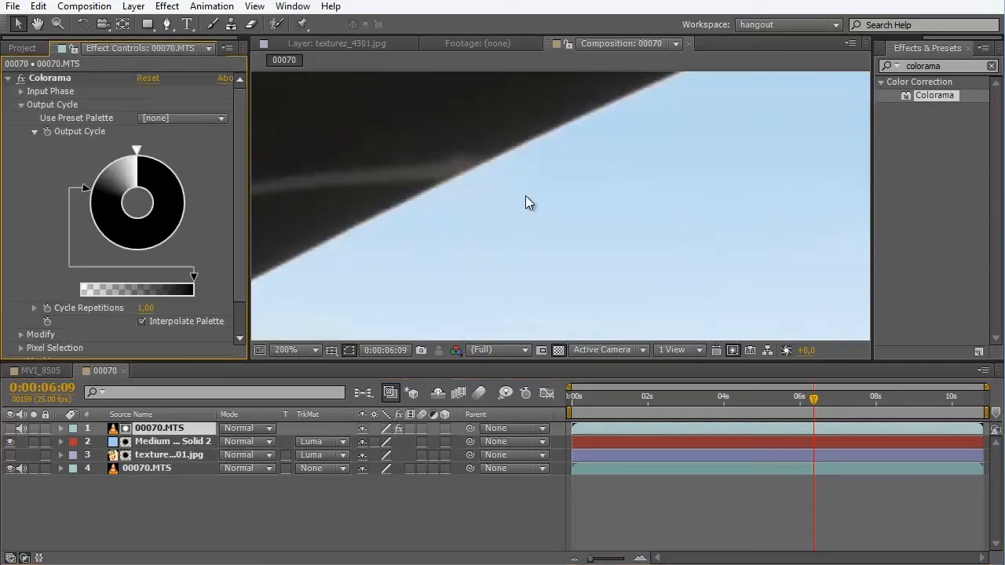
scroll(525, 196, down, 1)
drag(88, 190, 114, 161)
drag(127, 159, 161, 236)
- Examine the sky matte around the skyline, white building and roof edge, comparing the view with the blue solid hidden and shown
scroll(725, 118, down, 2)
drag(719, 274, 597, 210)
scroll(597, 209, up, 1)
drag(579, 160, 645, 257)
scroll(525, 238, up, 1)
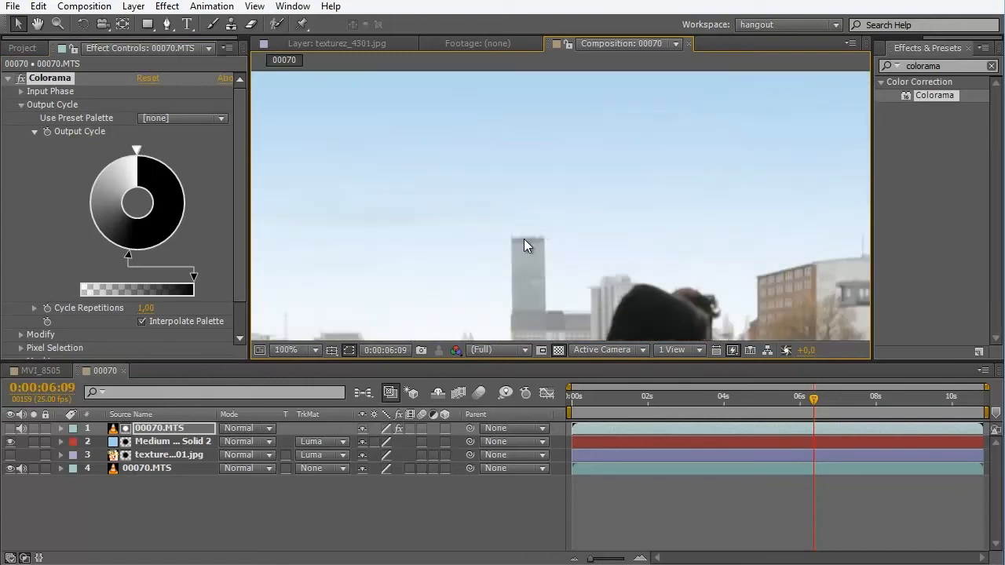
drag(516, 293, 636, 244)
drag(393, 203, 679, 193)
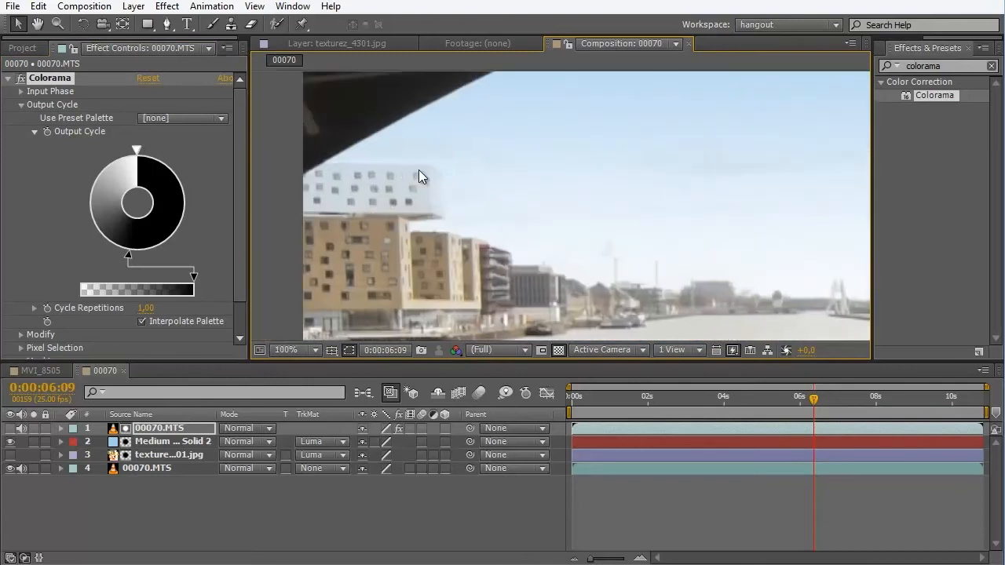
scroll(416, 175, up, 1)
drag(410, 190, 679, 199)
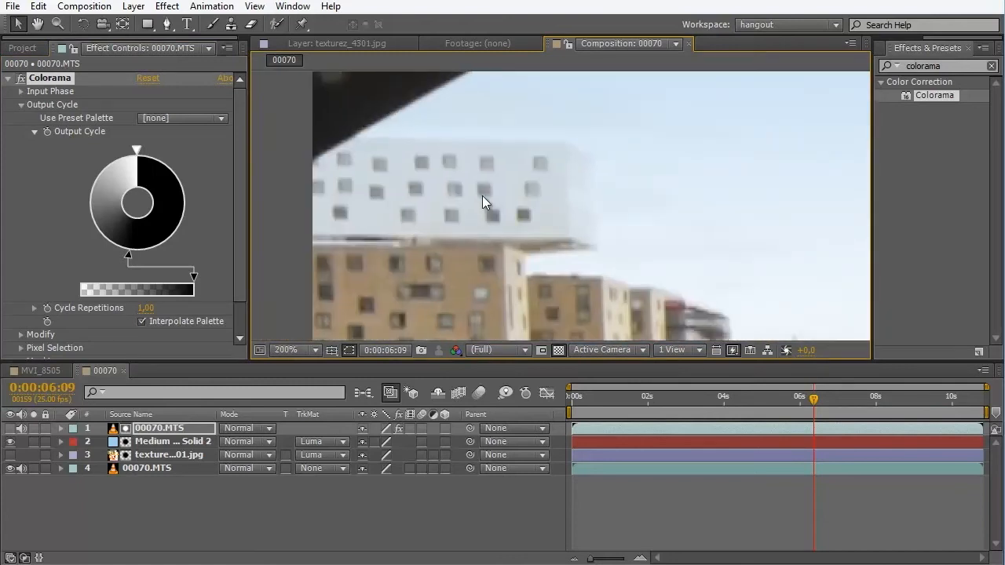
click(11, 441)
click(11, 441)
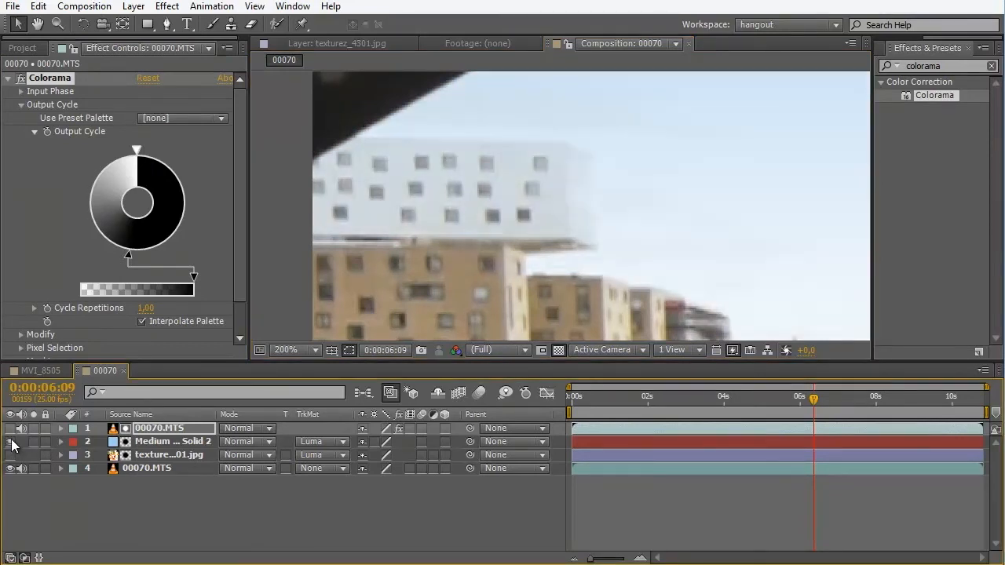
scroll(537, 163, down, 1)
scroll(364, 275, down, 1)
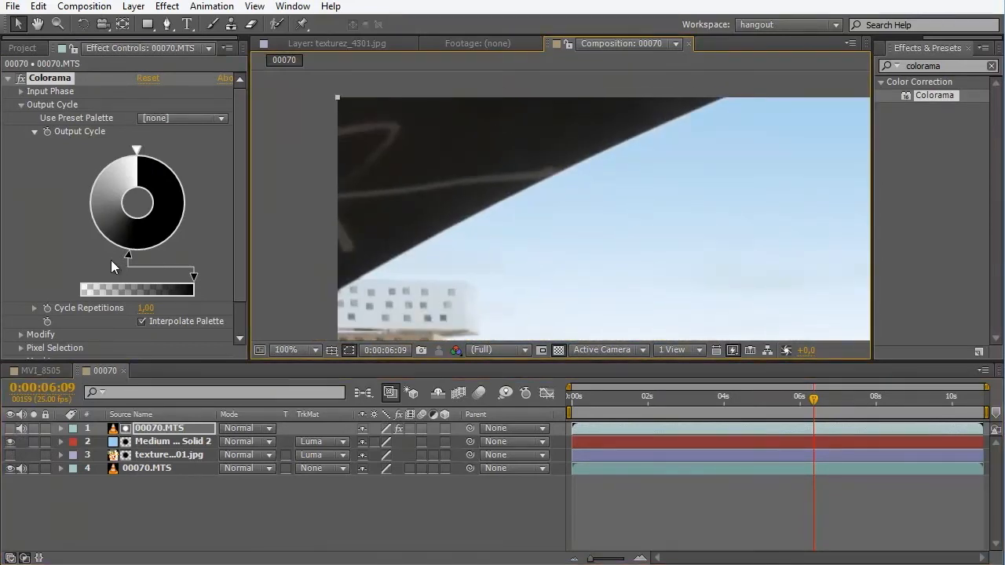
- Tighten the Colorama matte by moving the black Output Cycle marker back to about nine o'clock on the wheel
mouse_move(125, 255)
mouse_down()
mouse_move(84, 224)
mouse_move(79, 202)
mouse_up()
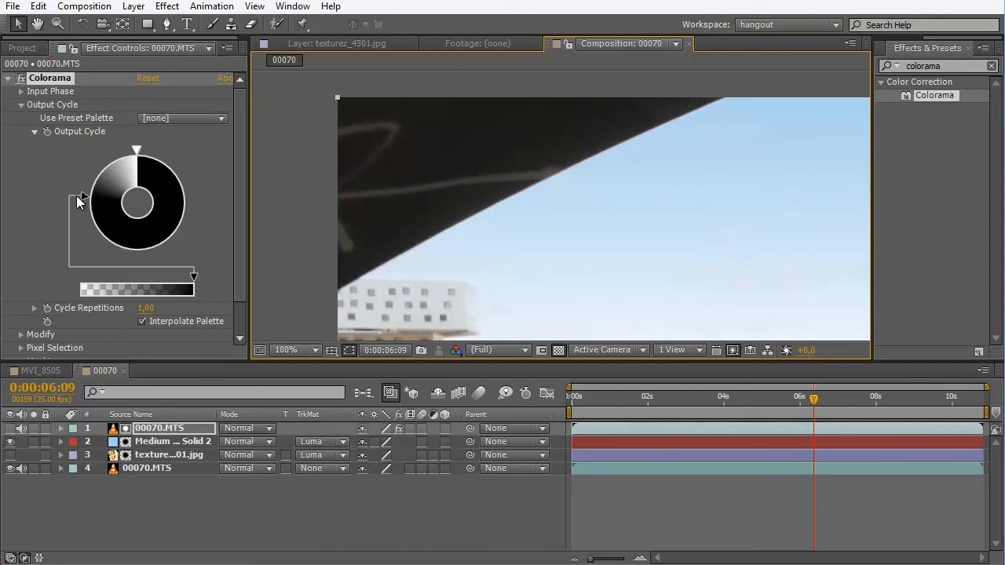
scroll(567, 195, up, 2)
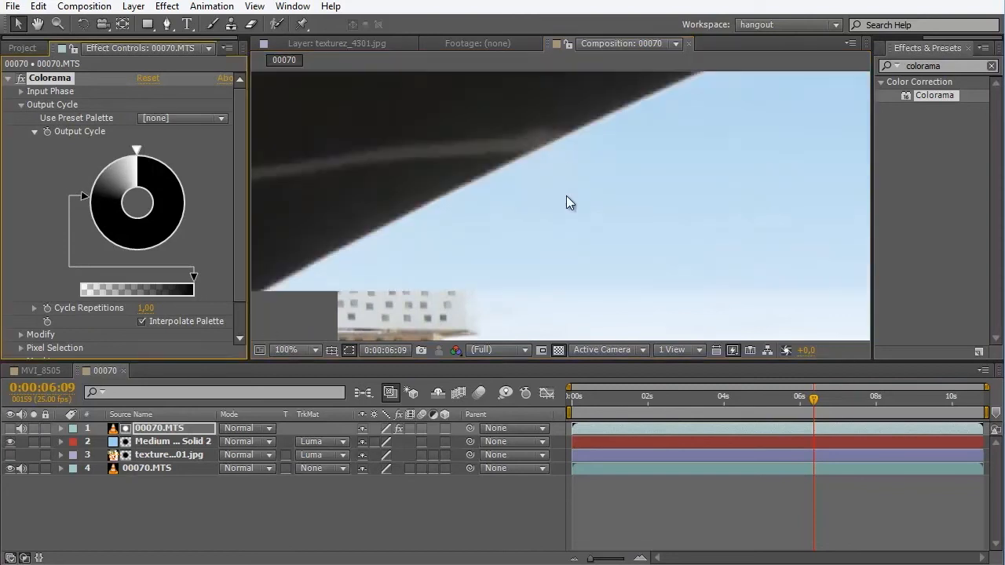
scroll(715, 160, down, 4)
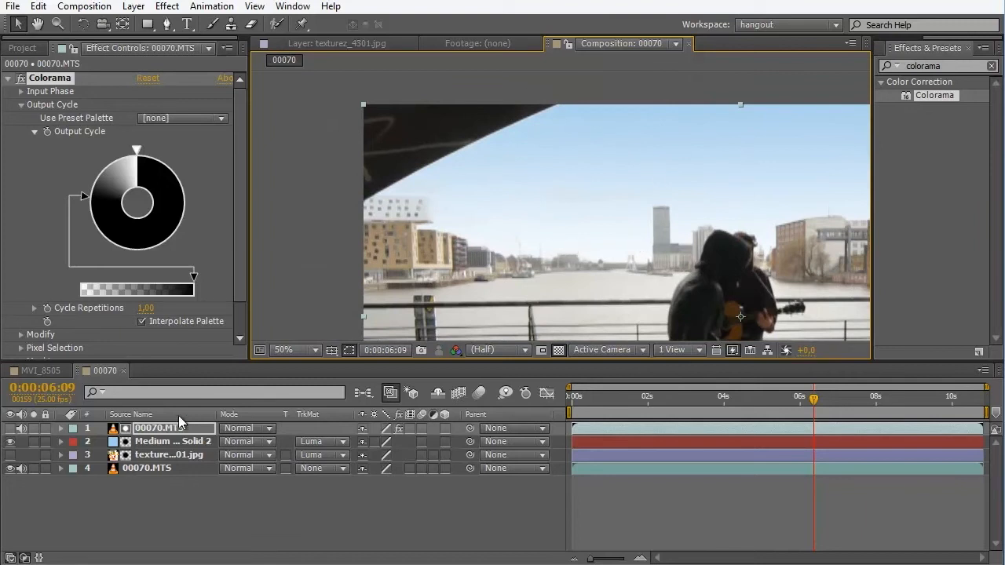
click(167, 432)
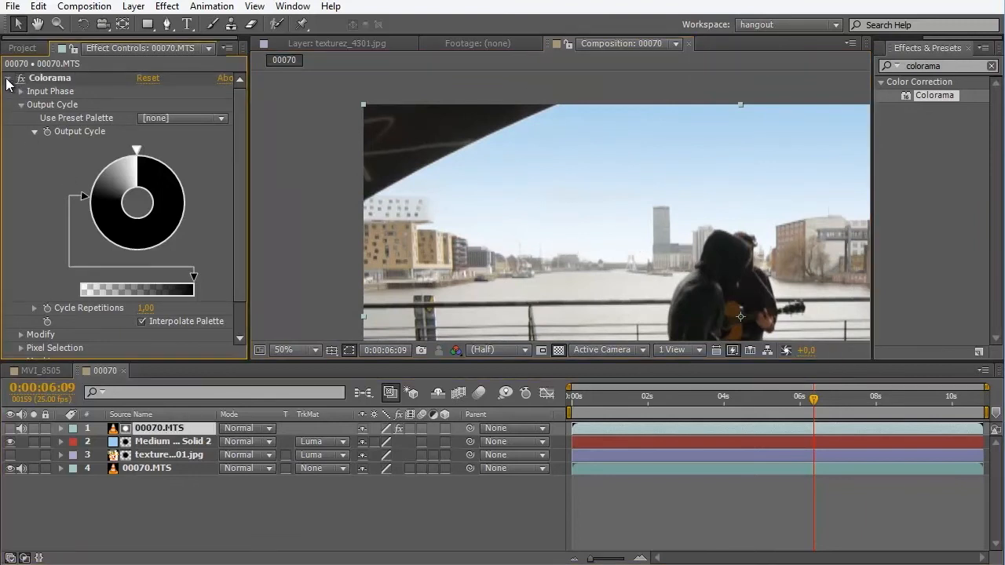
- Pre-compose the upper 00070.MTS matte layer, moving all attributes into the new composition
click(8, 78)
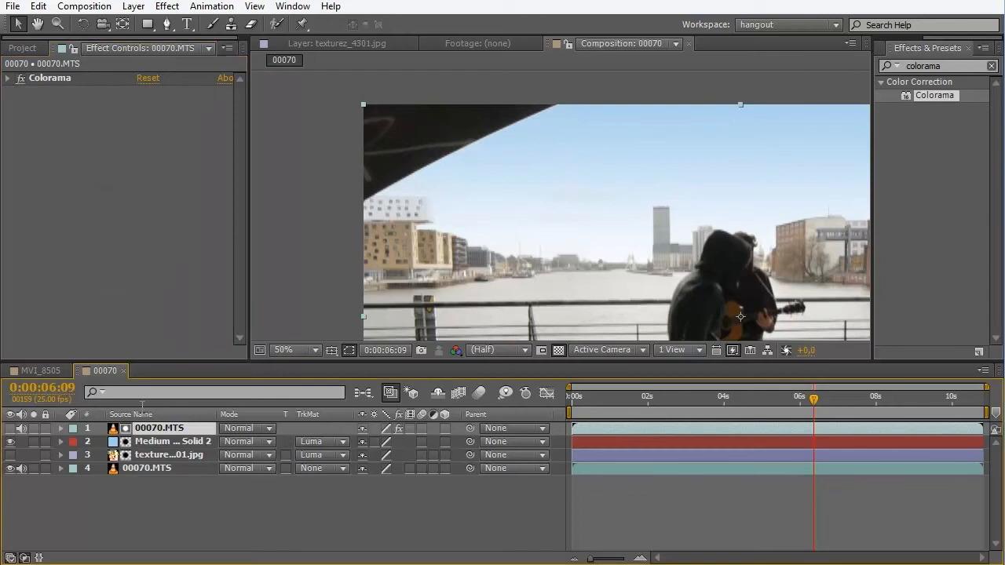
click(82, 7)
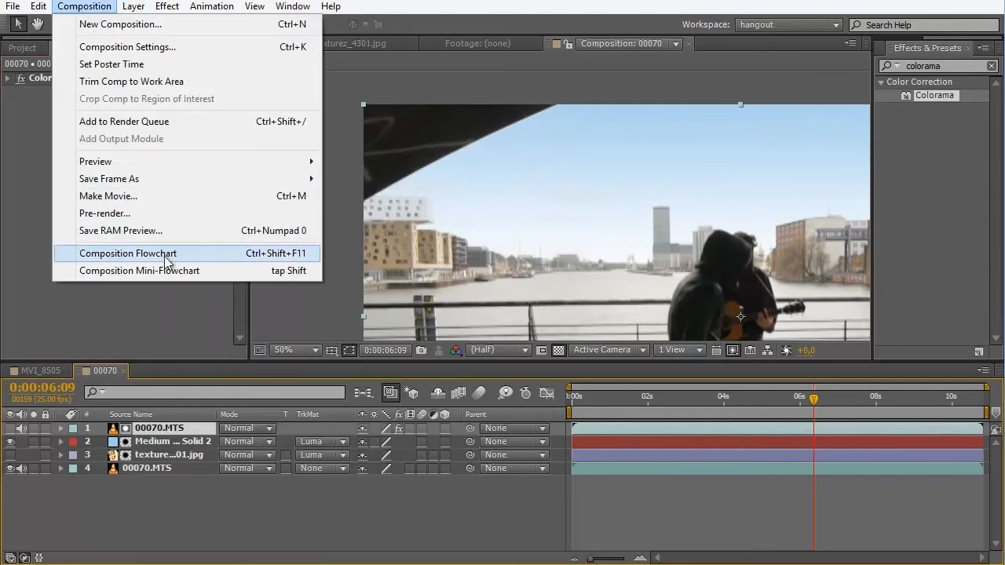
mouse_move(133, 7)
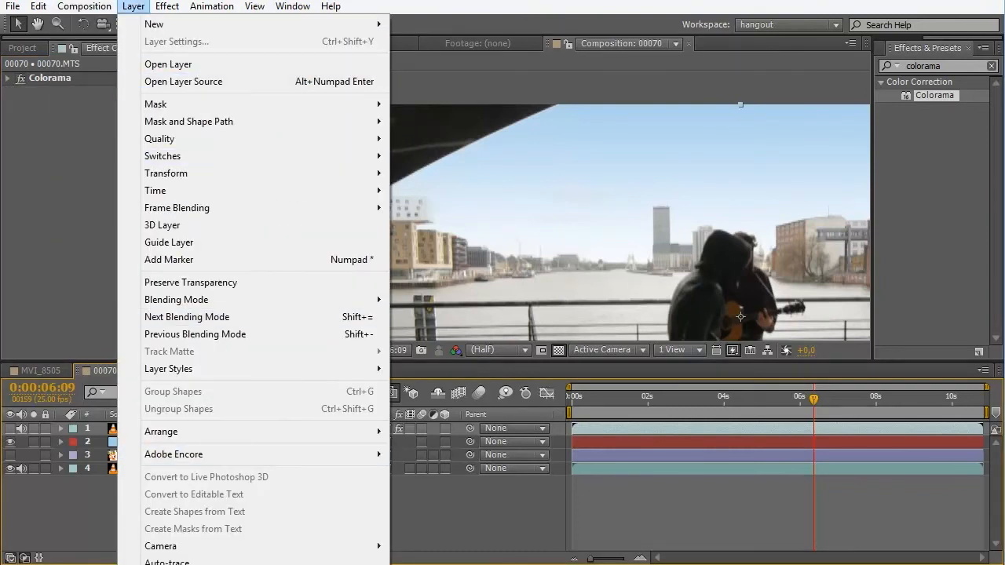
key(ctrl+shift+c)
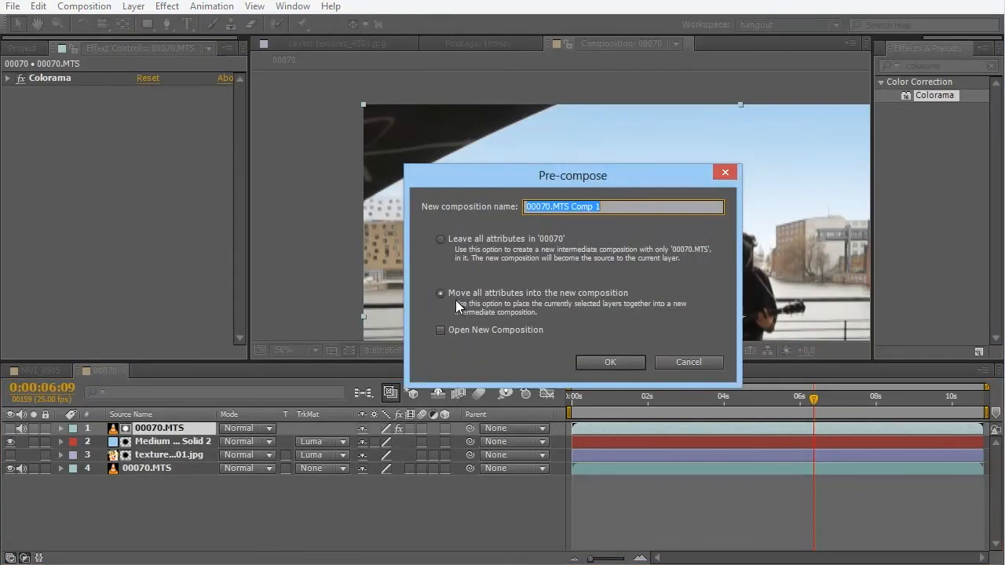
click(610, 361)
- Apply Set Matte to the pre-composed matte layer and set Use For Matte to Luminance
click(942, 66)
text(set)
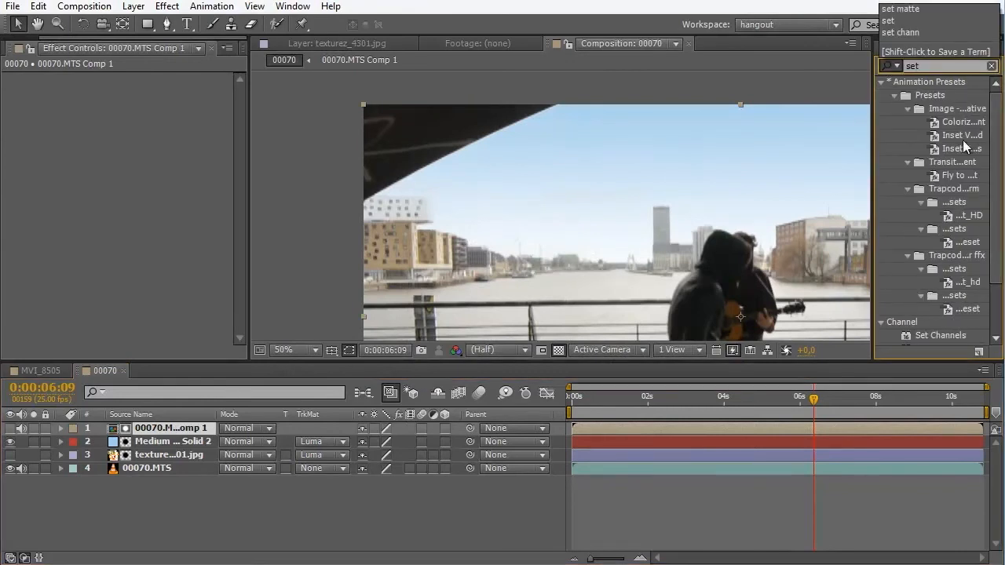
scroll(972, 313, down, 2)
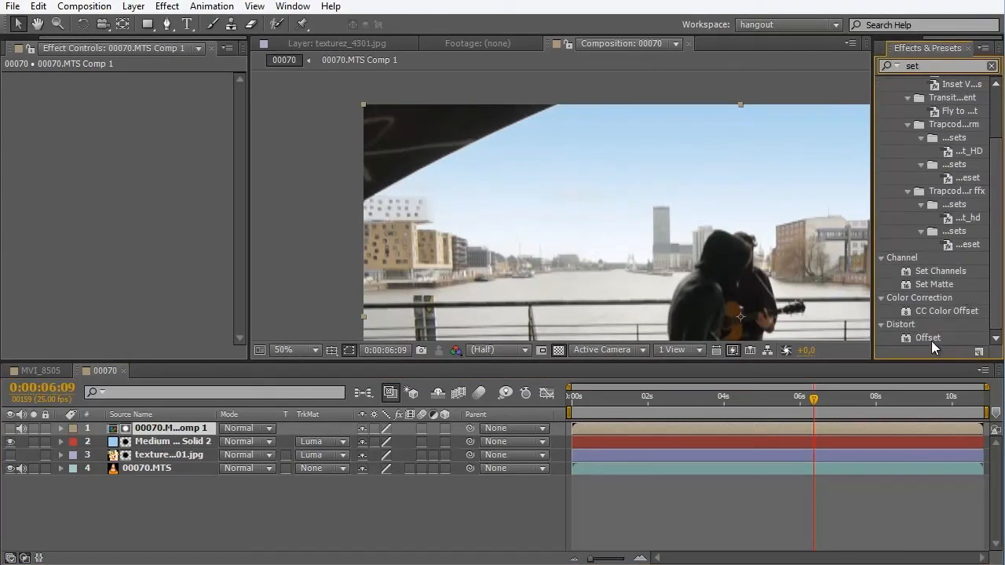
drag(935, 286, 169, 428)
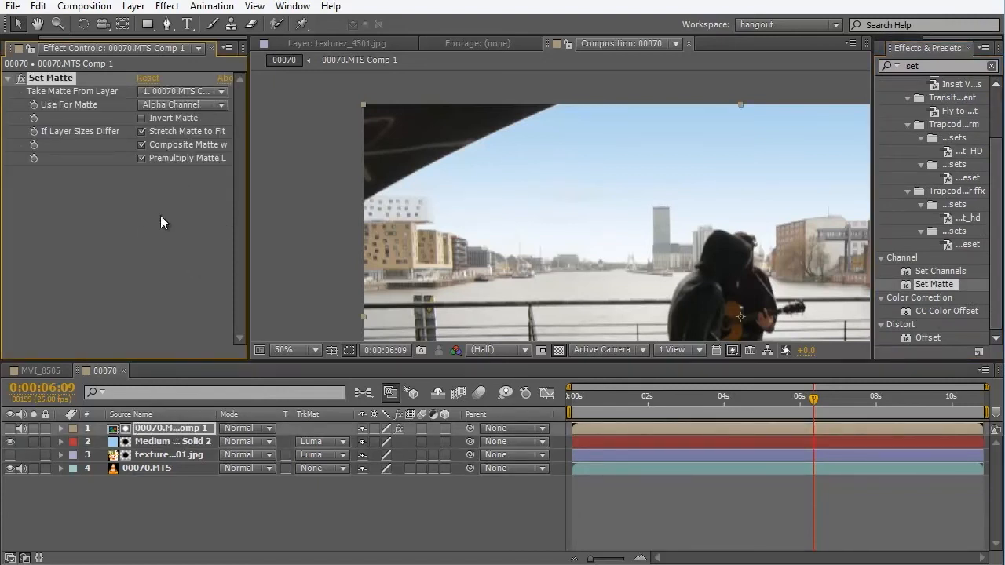
click(205, 104)
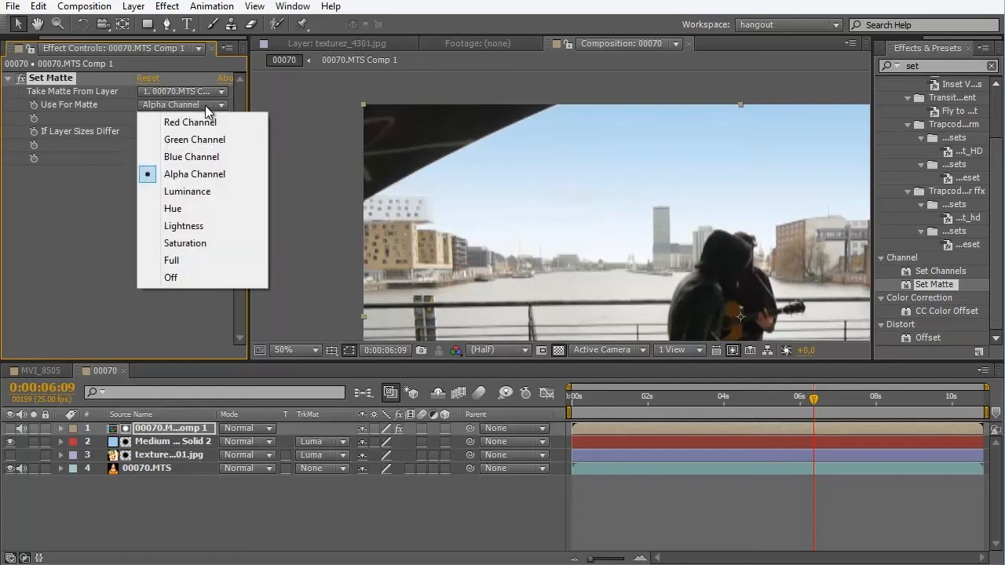
click(222, 192)
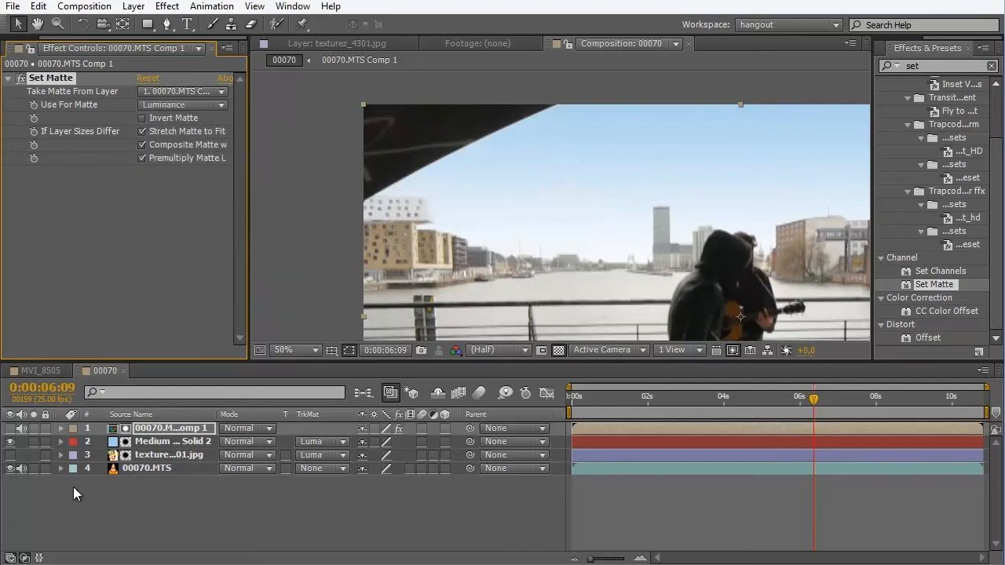
- Show only the pre-composed matte layer and compare its transparency with Set Matte disabled and enabled
click(10, 428)
drag(9, 443, 10, 477)
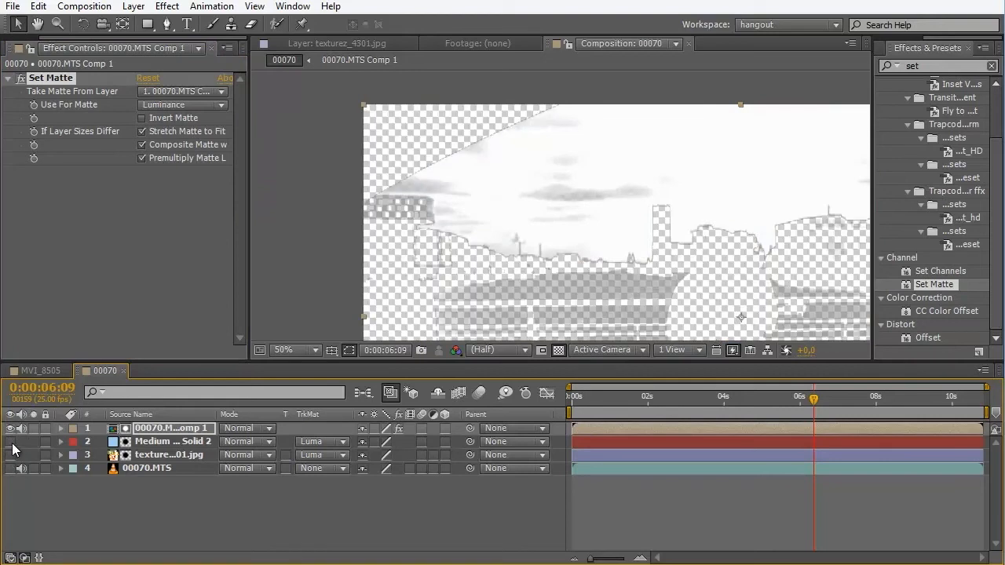
scroll(688, 259, down, 2)
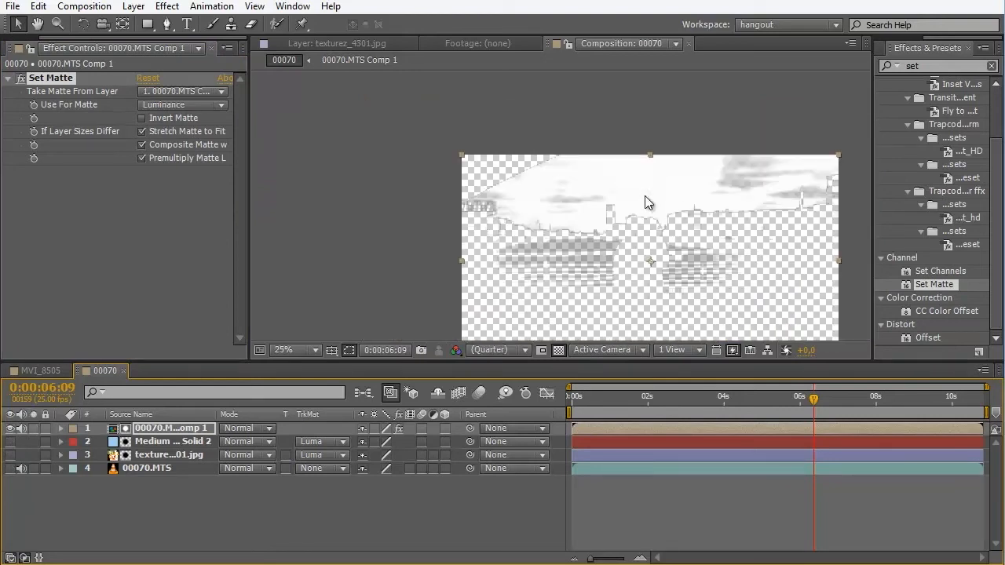
click(21, 78)
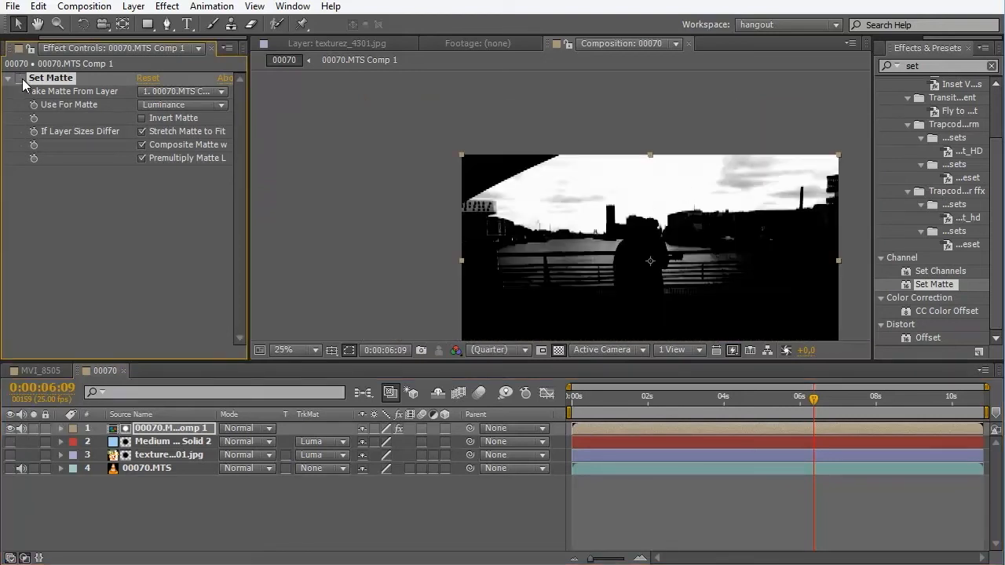
click(21, 77)
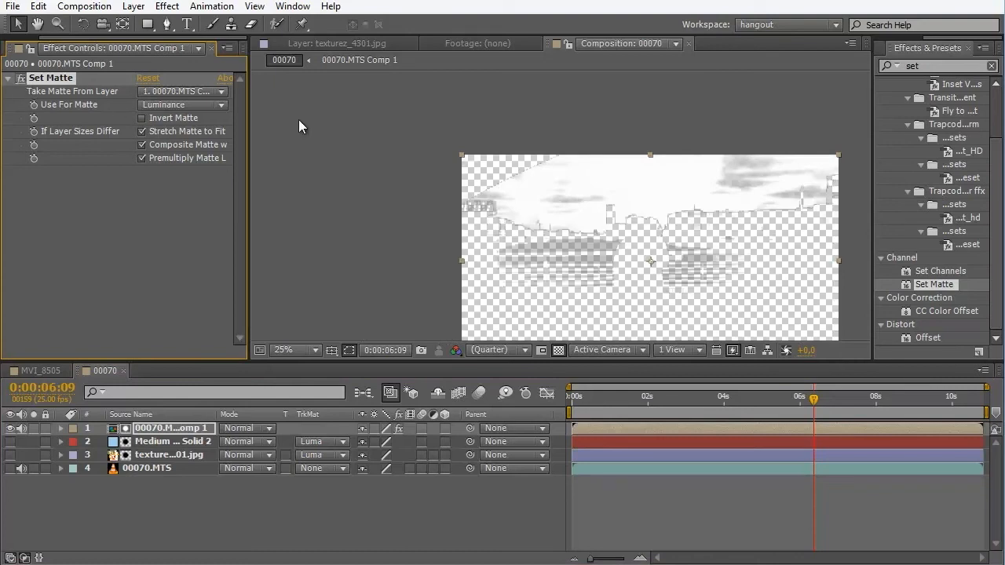
- Pre-compose the layer carrying Set Matte once more, moving all attributes into the new composition
click(140, 430)
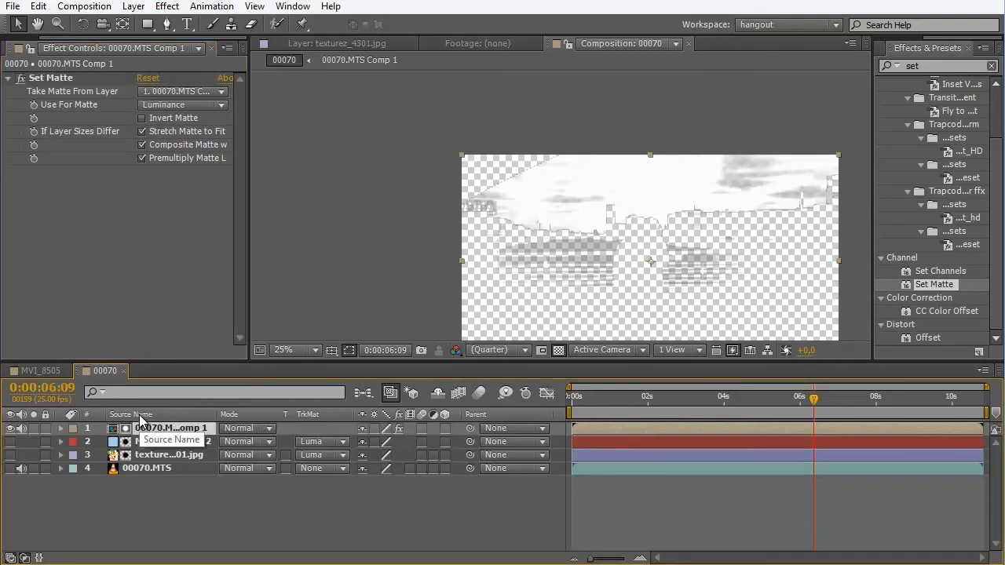
click(134, 6)
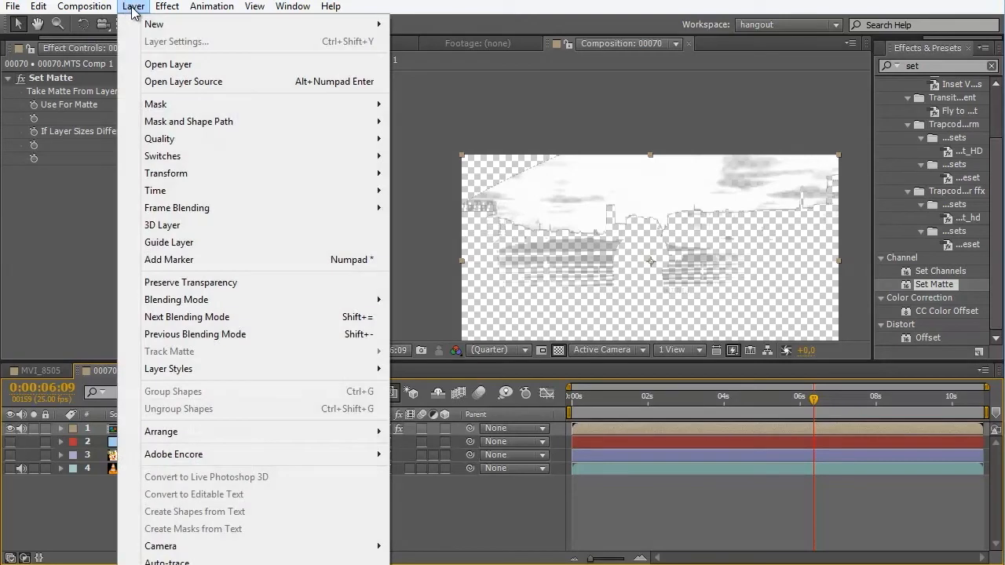
click(191, 564)
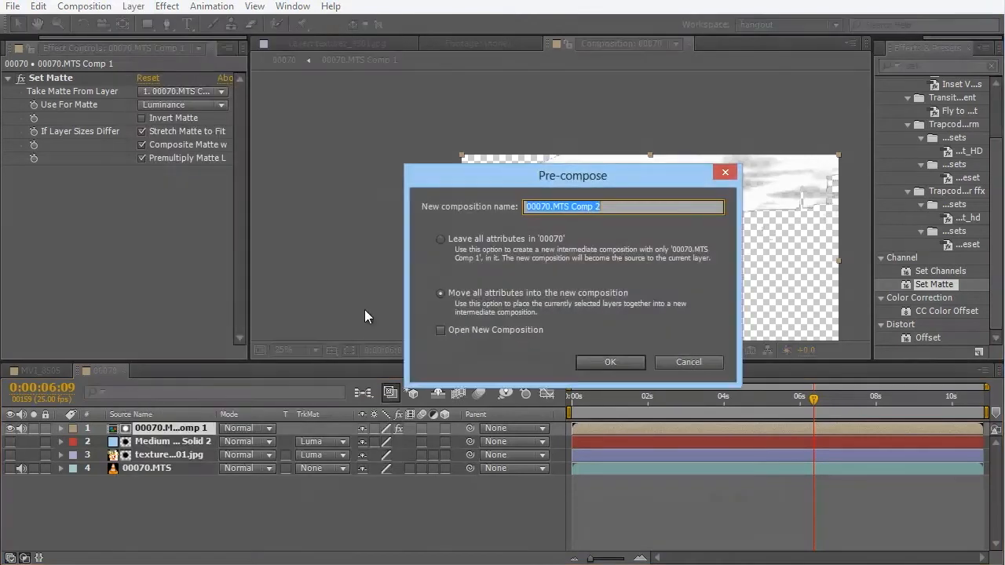
click(620, 361)
- Apply the Simple Choker effect to the newly nested matte layer
click(930, 66)
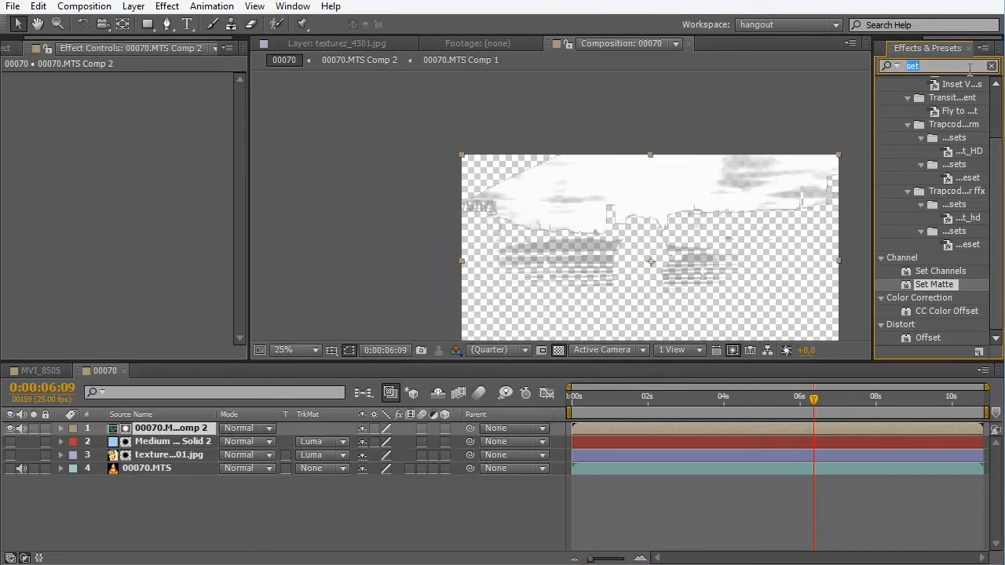
text(simple)
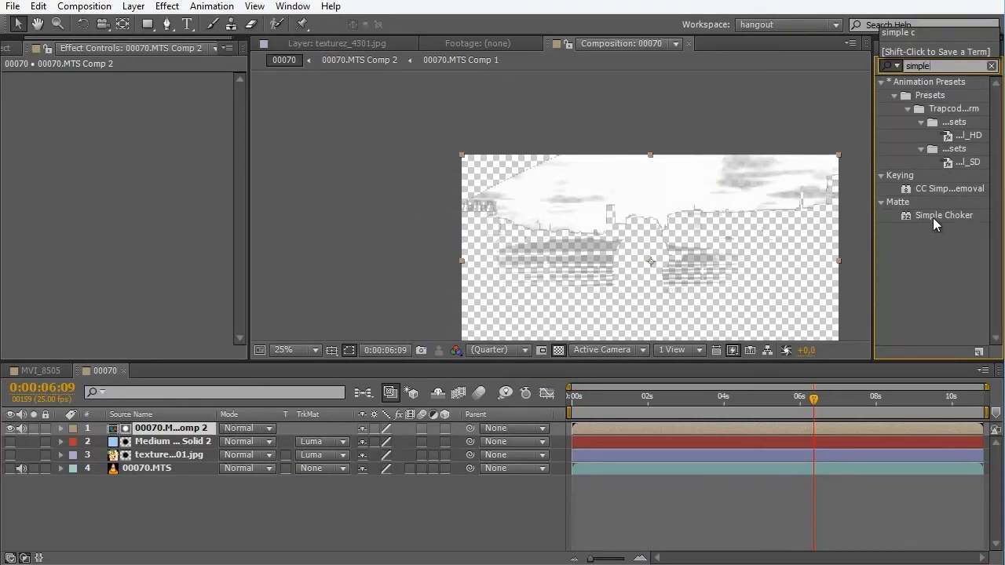
drag(935, 214, 163, 426)
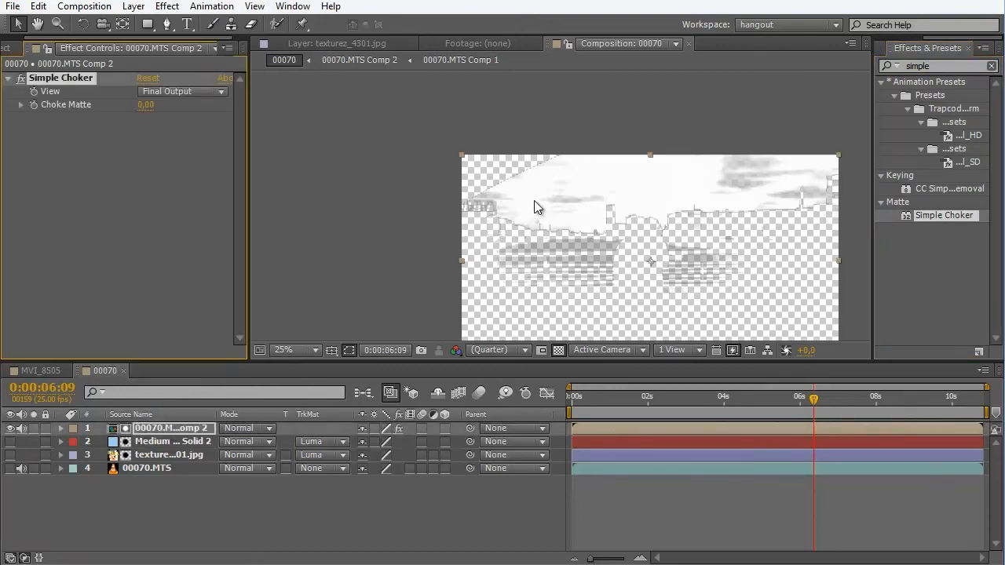
- Try shrinking the matte along the roof edge with a Choke Matte value of 3,76
scroll(534, 200, up, 4)
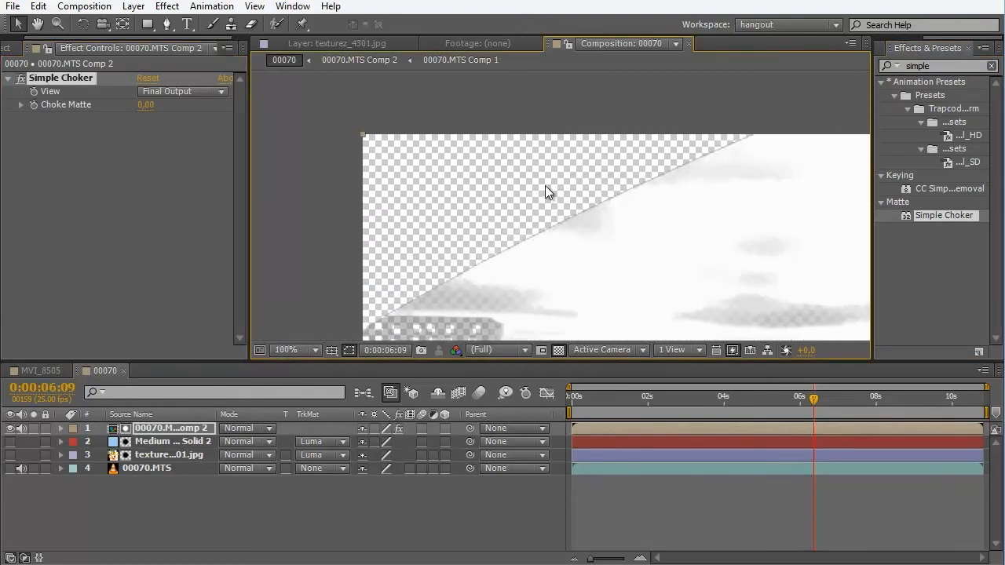
scroll(545, 185, up, 2)
click(20, 105)
drag(131, 128, 164, 146)
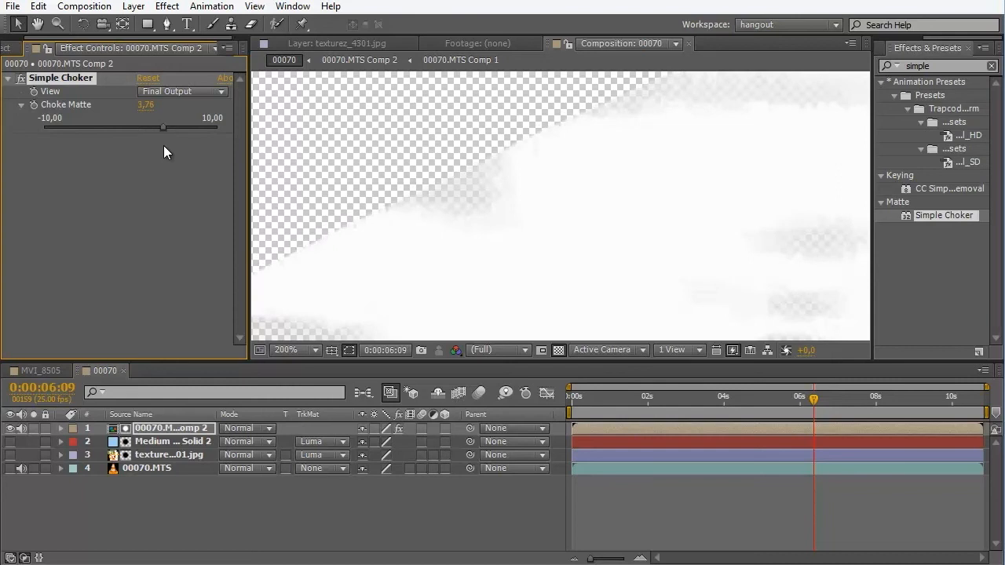
- Hide the matte layer, show the blue solid and bottom footage, and expand the matte with Choke Matte at -9,10
click(10, 441)
click(10, 428)
click(10, 468)
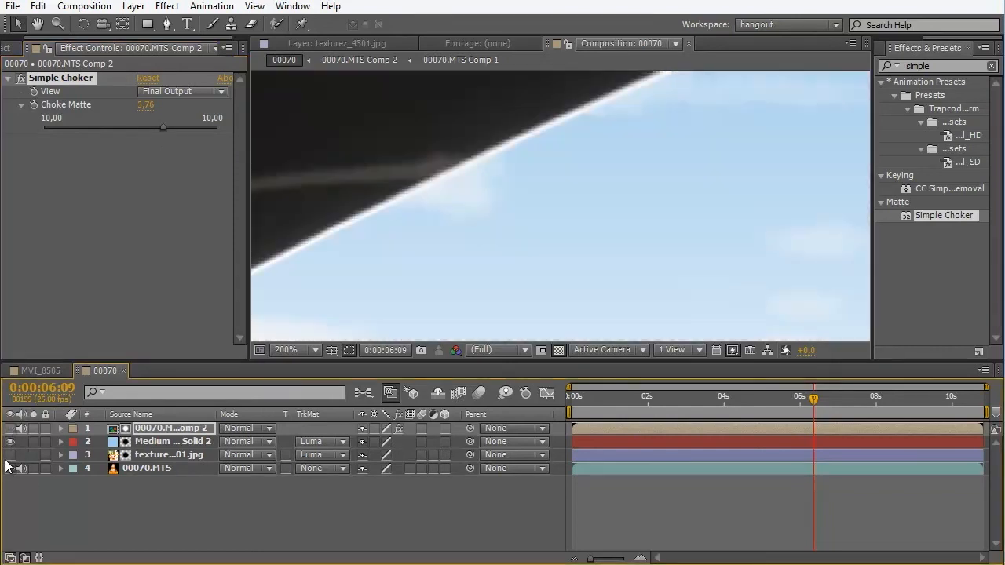
drag(161, 127, 53, 132)
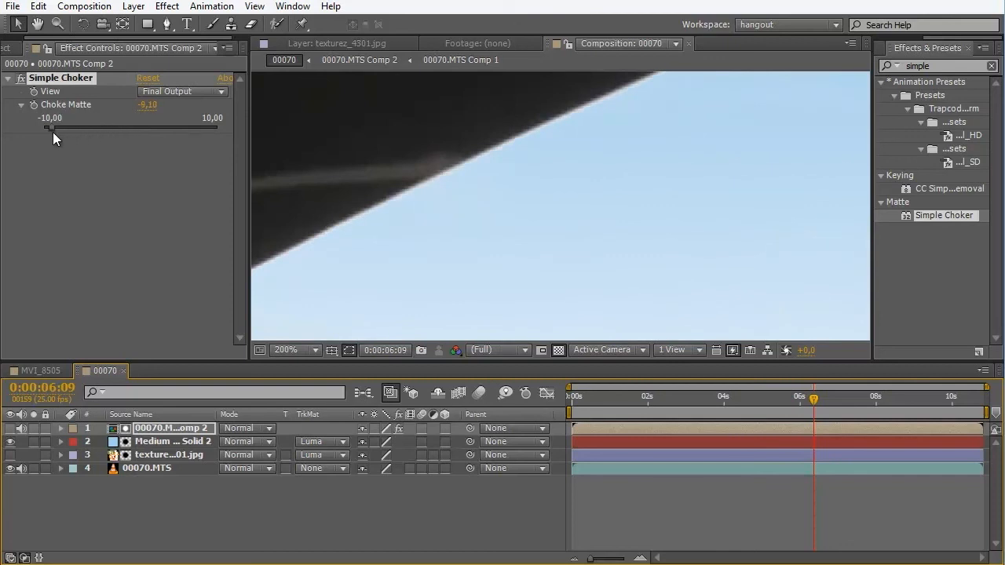
- Add Fast Blur below Simple Choker on the matte layer with Blurriness 45 and check the softened sky edges
scroll(543, 151, down, 2)
click(941, 65)
double_click(942, 64)
text(fast)
click(937, 243)
drag(936, 241, 183, 161)
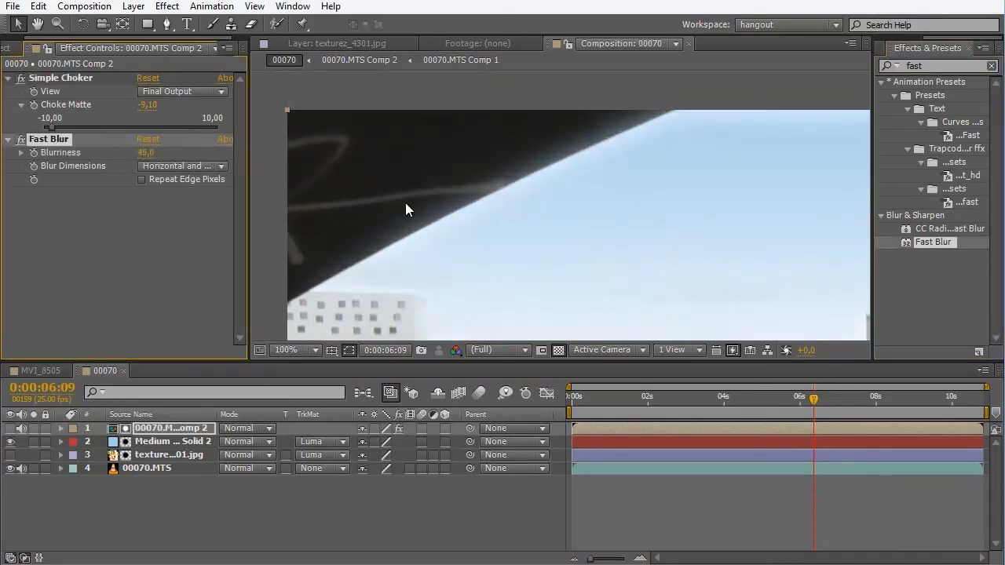
scroll(725, 231, down, 2)
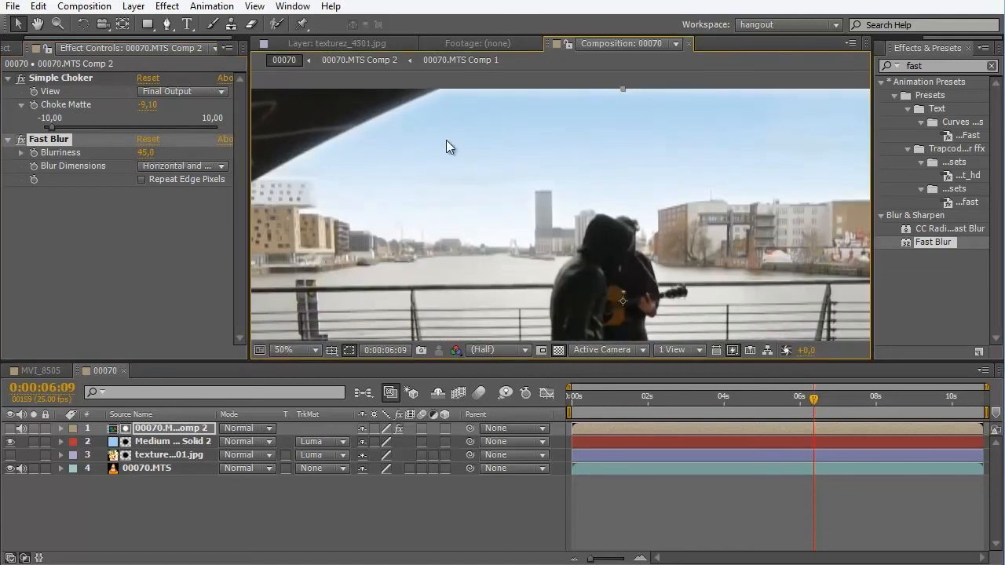
scroll(628, 161, down, 2)
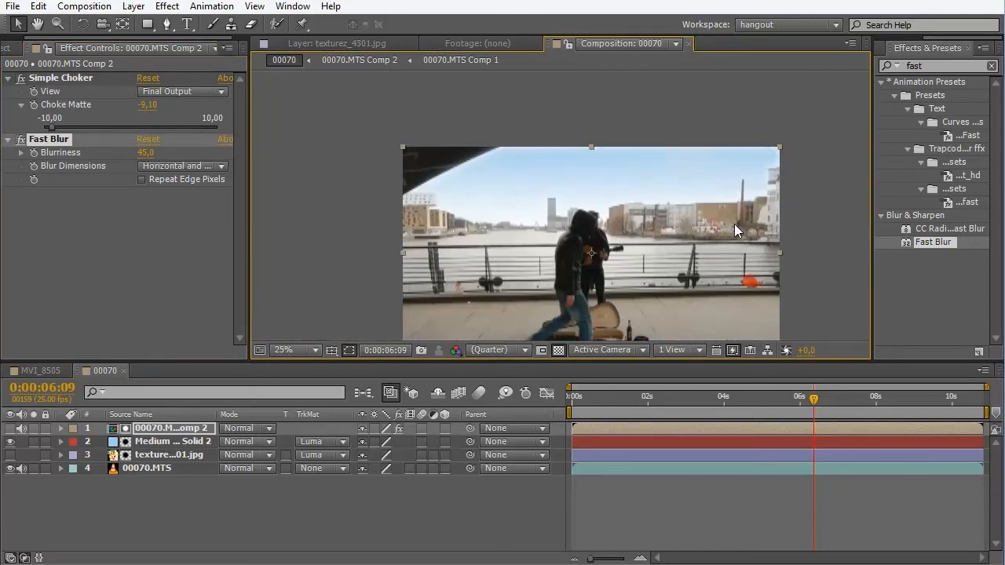
scroll(734, 224, up, 2)
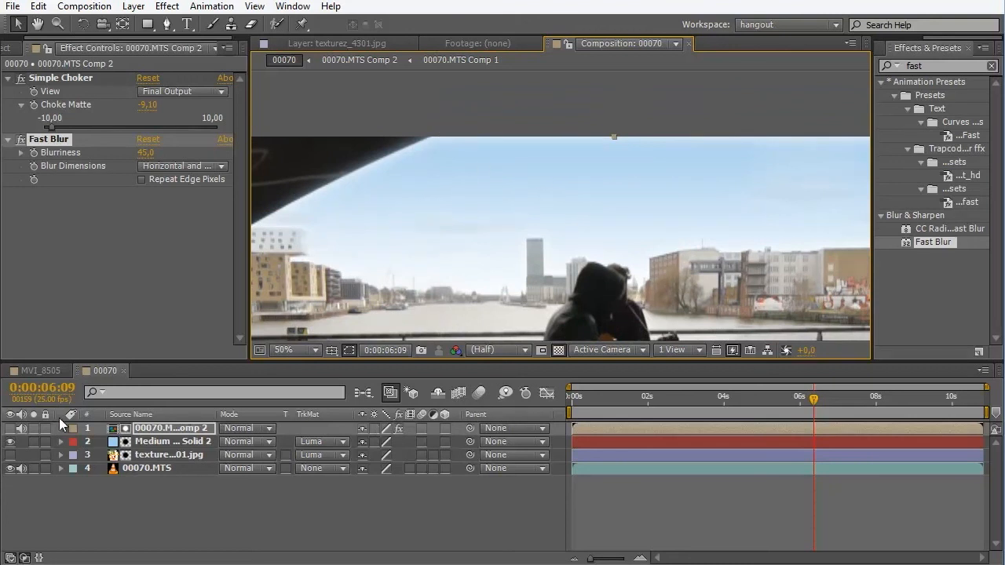
- Review the MVI_8505 composition, viewing its masked blue solid soloed and with all layers shown
click(45, 371)
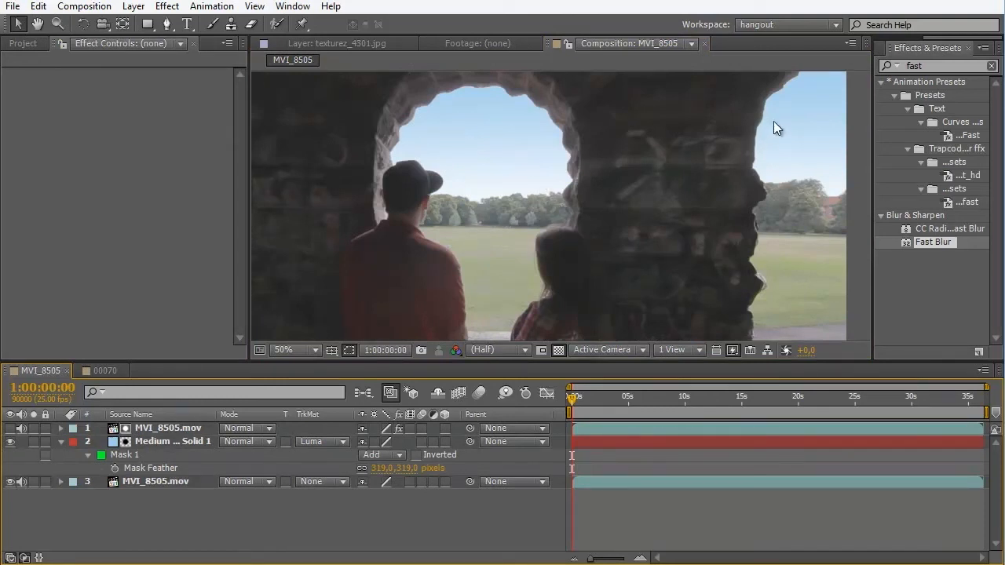
click(34, 442)
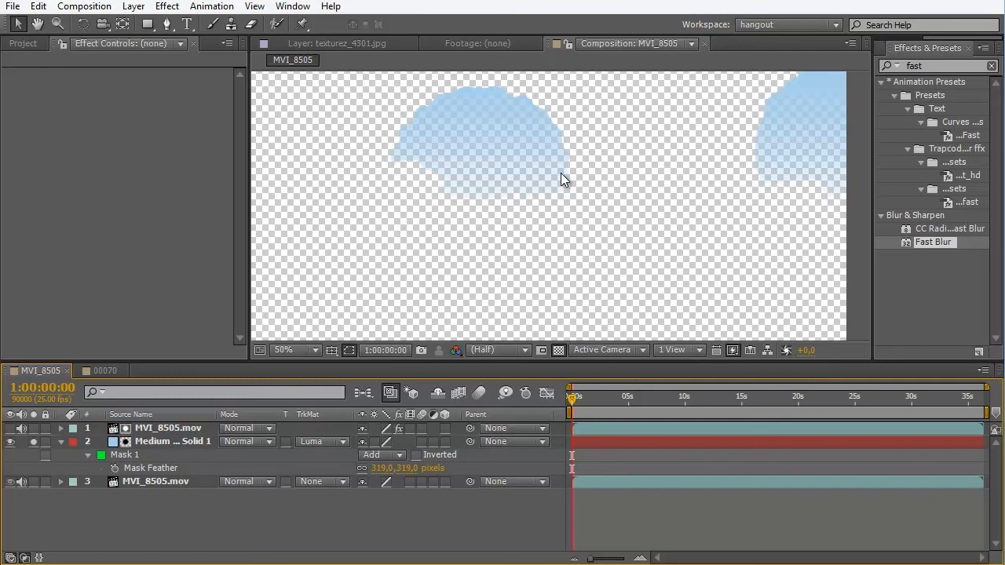
click(88, 367)
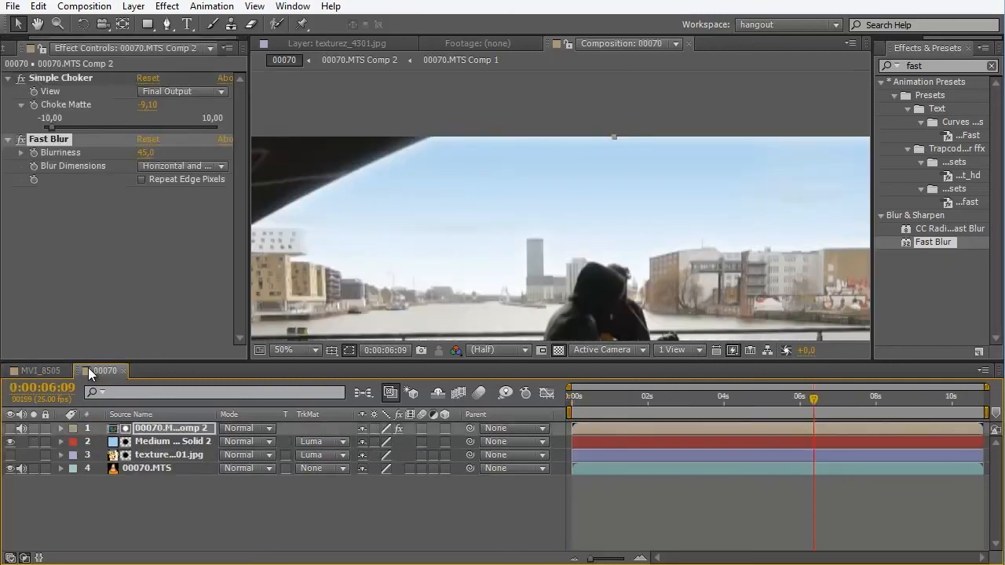
click(48, 371)
click(36, 446)
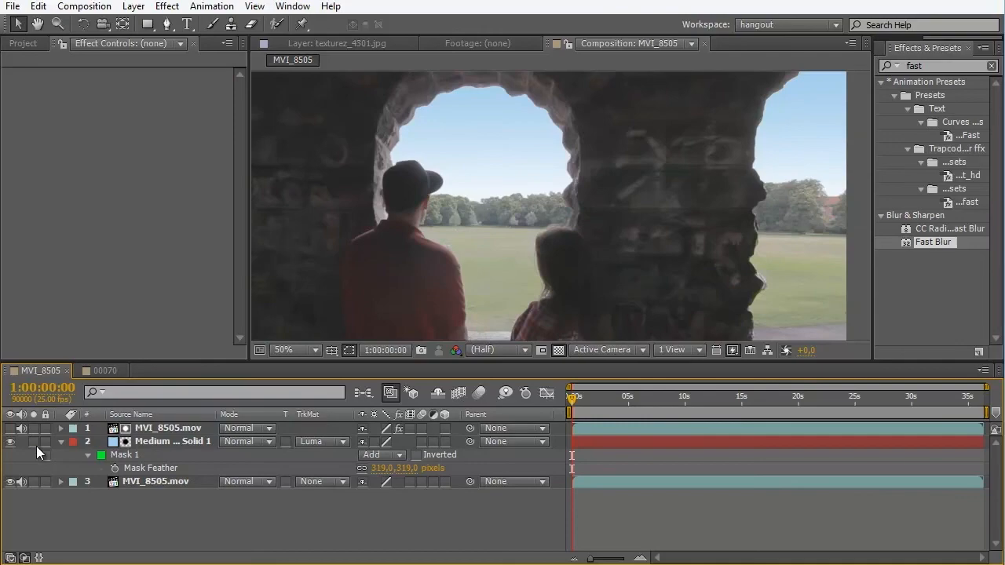